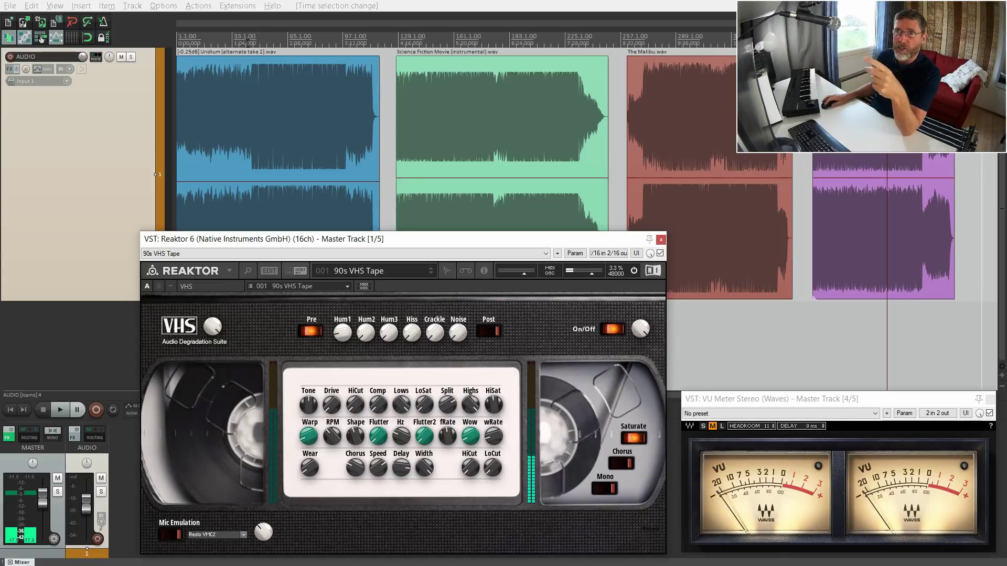
- Bypass the VHS effect and play the first song from just after the project start
left_click(198, 37)
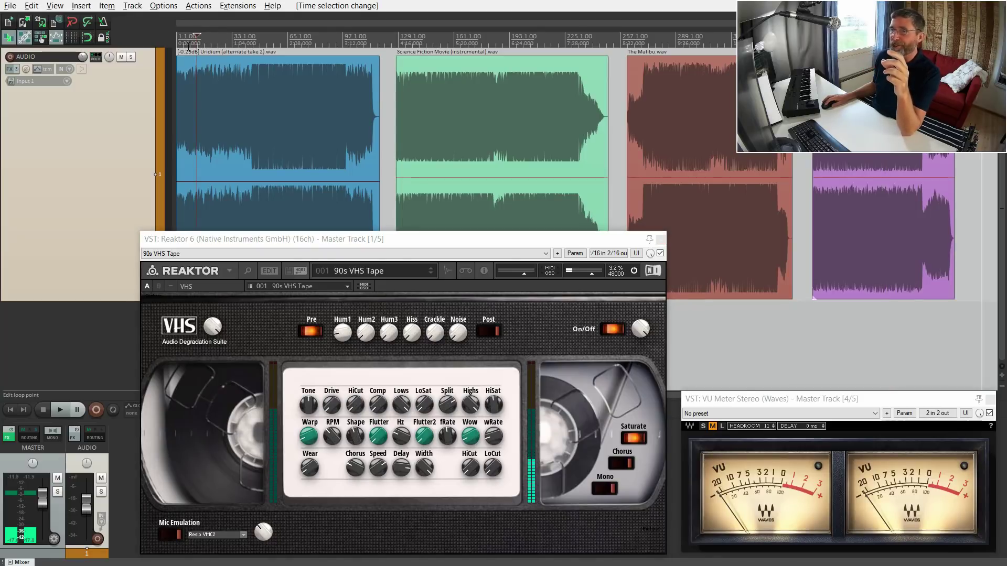
left_click(182, 37)
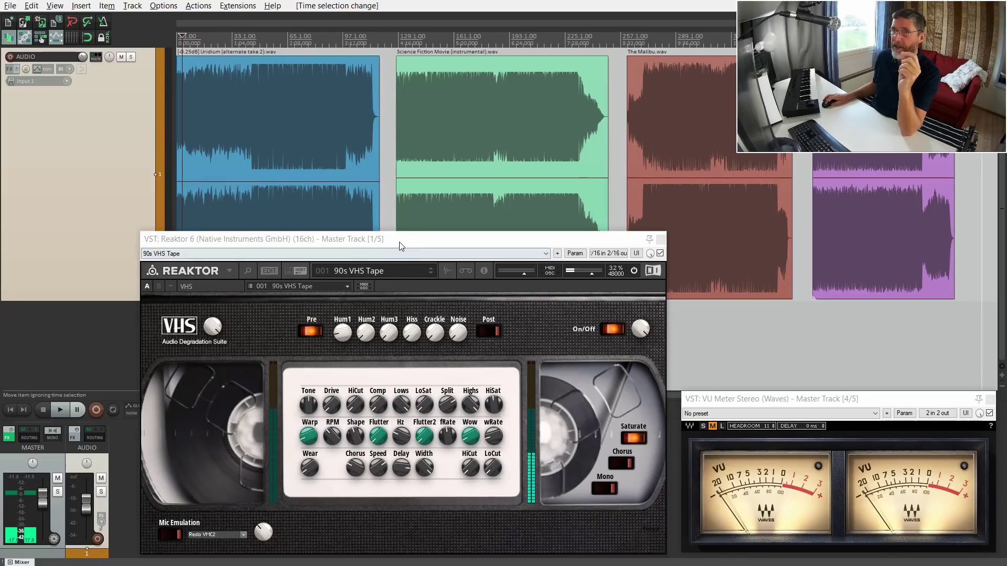
left_click(610, 332)
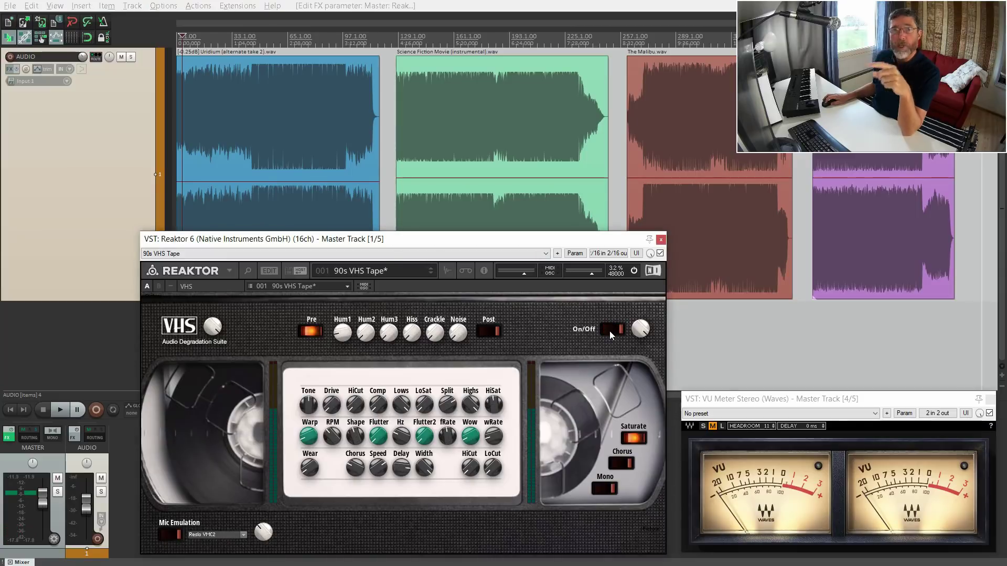
left_click(612, 330)
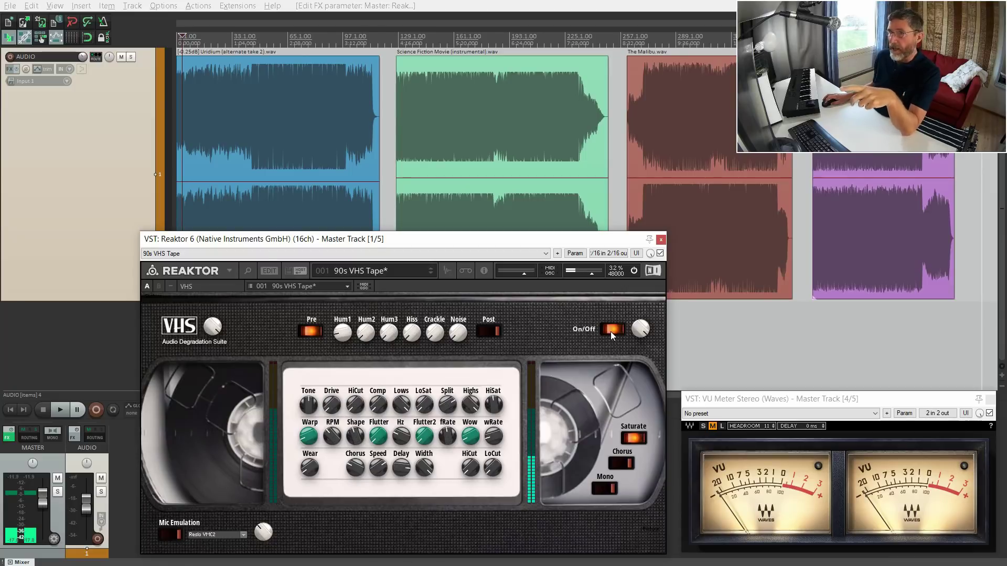
left_click(612, 331)
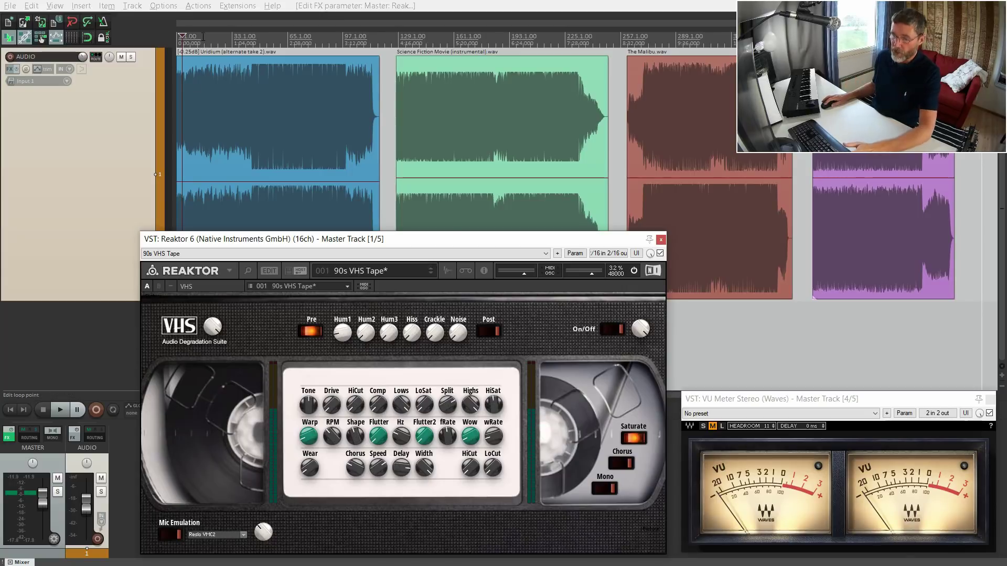
left_click(243, 39)
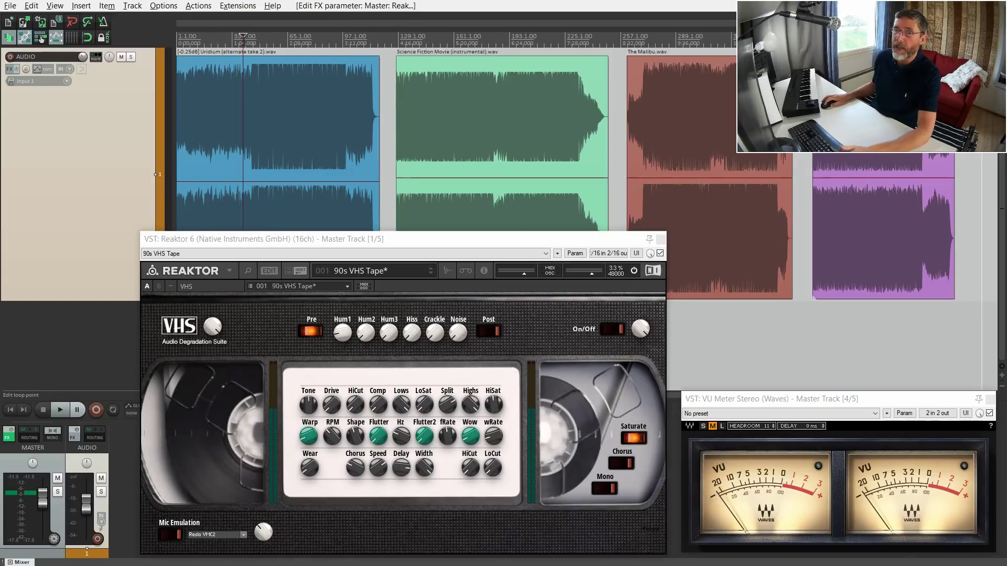
key("space")
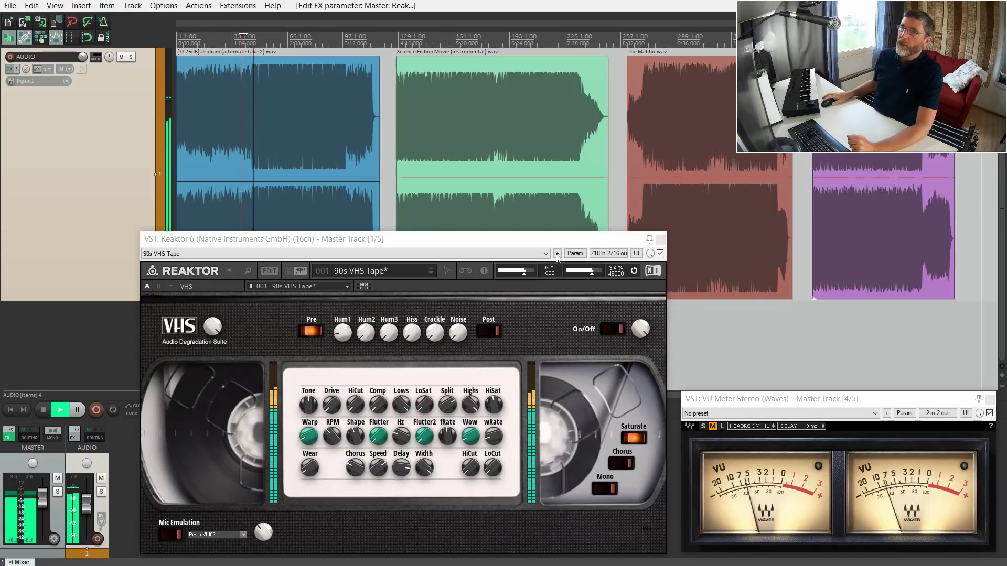
- Compare the VHS effect on and off during playback, then load preset 002 Rain drops rolling down
left_click(612, 329)
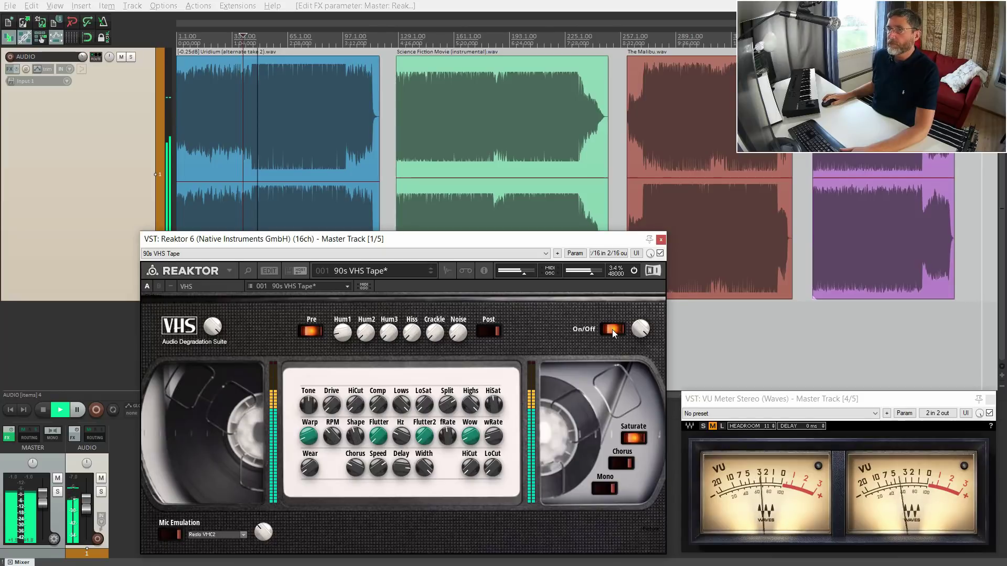
key("space")
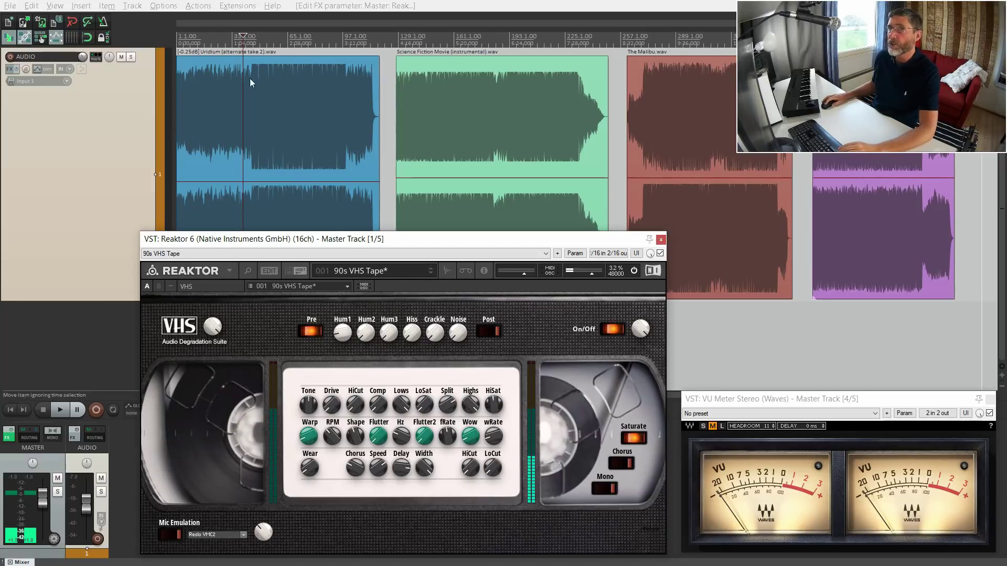
key("space")
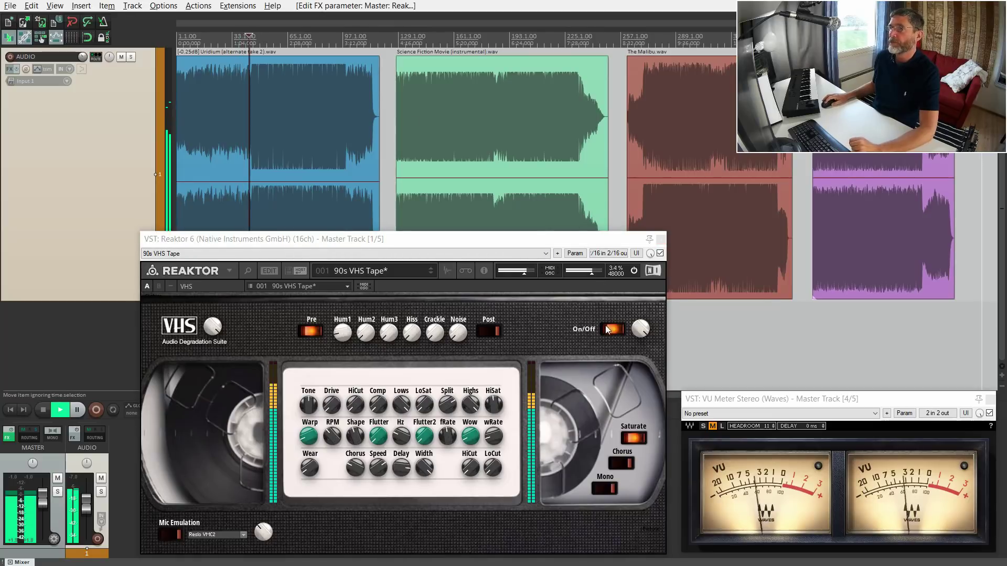
left_click(611, 329)
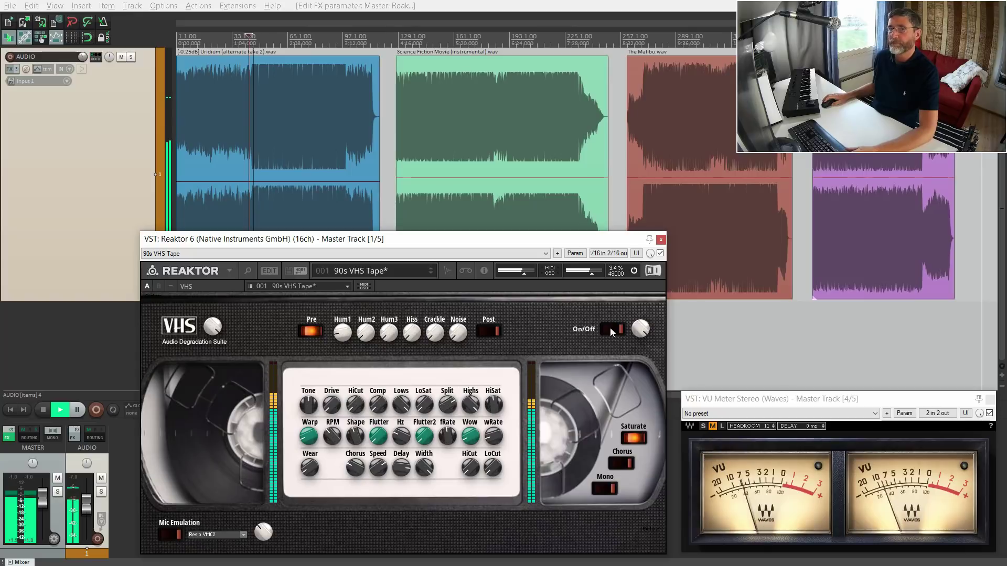
left_click(611, 329)
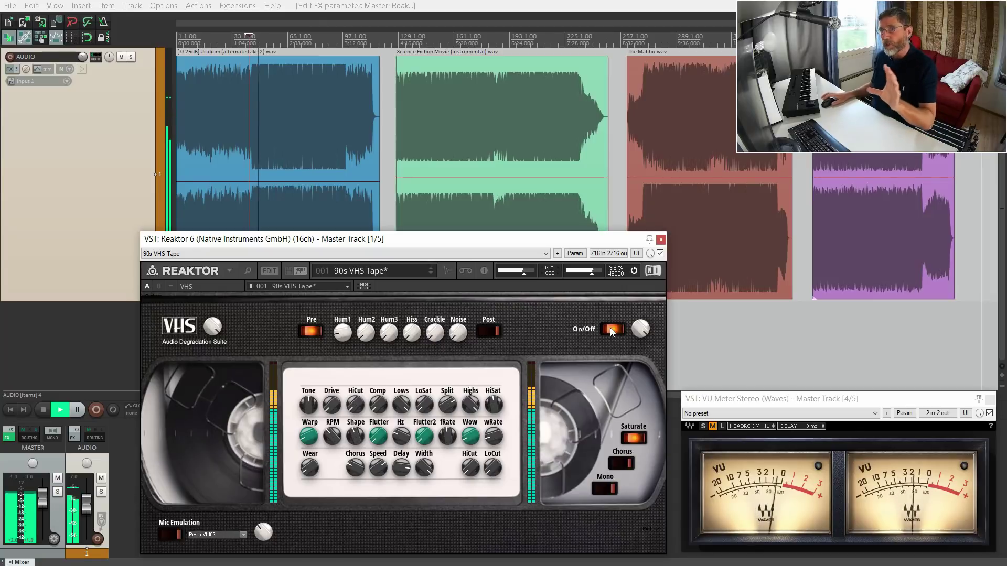
left_click(430, 273)
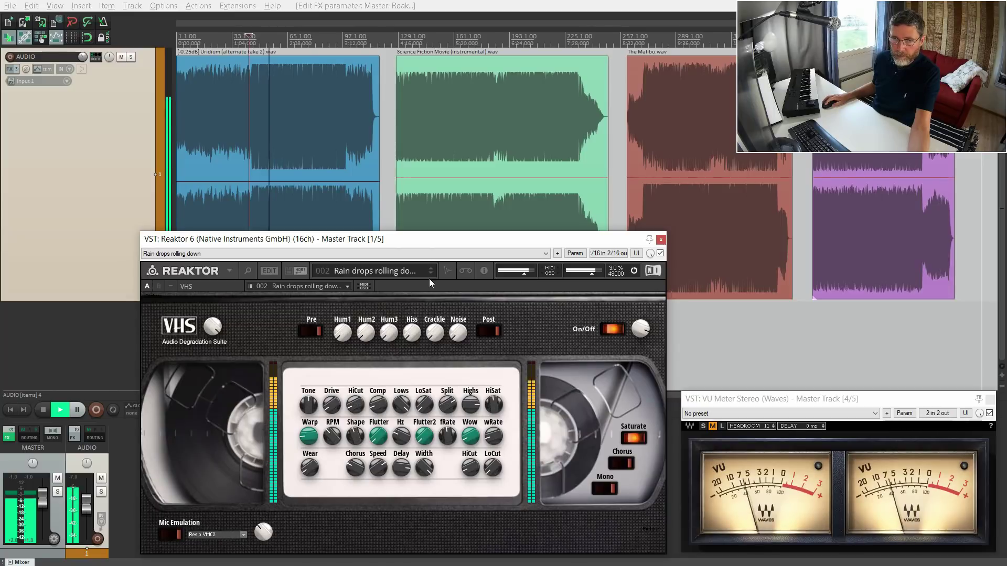
- Browse the preset list, load preset 003 Ur friend thats into anime, and stop playback
left_click(404, 271)
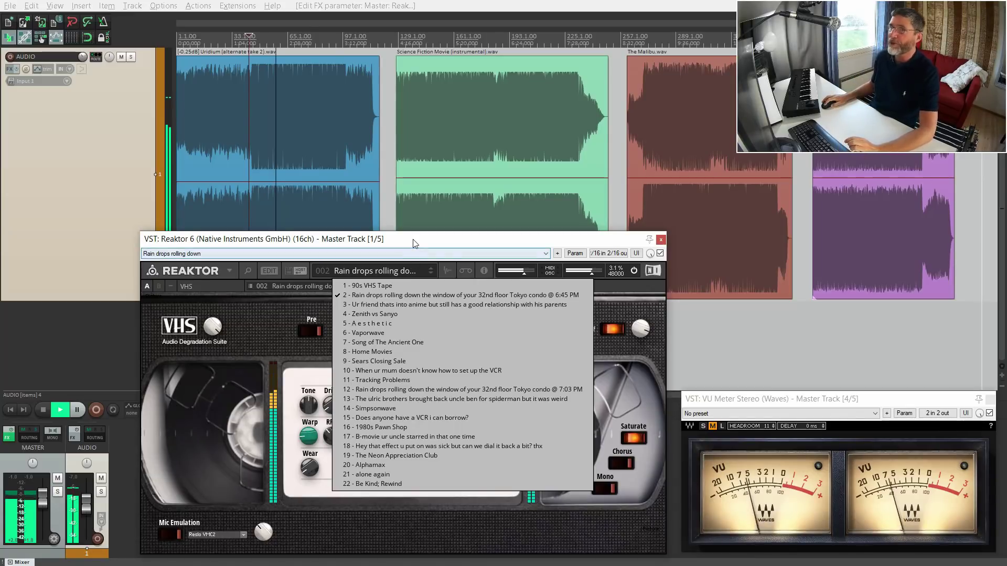
left_click(427, 246)
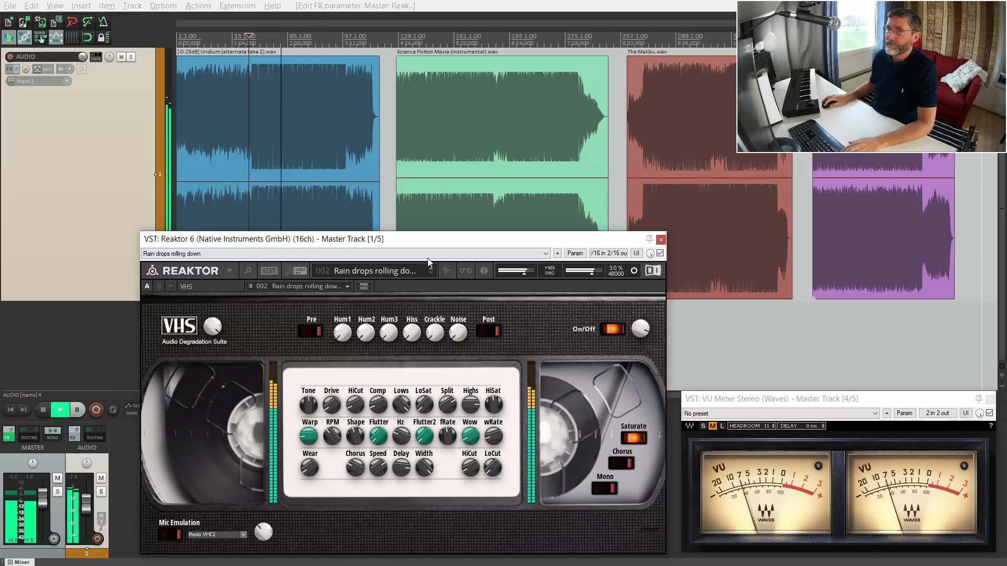
left_click(432, 275)
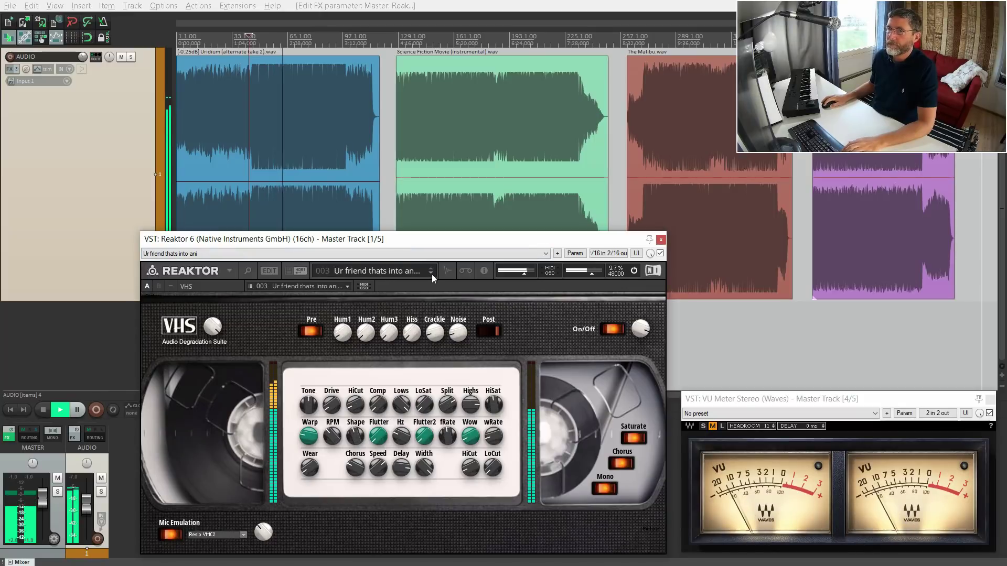
key("space")
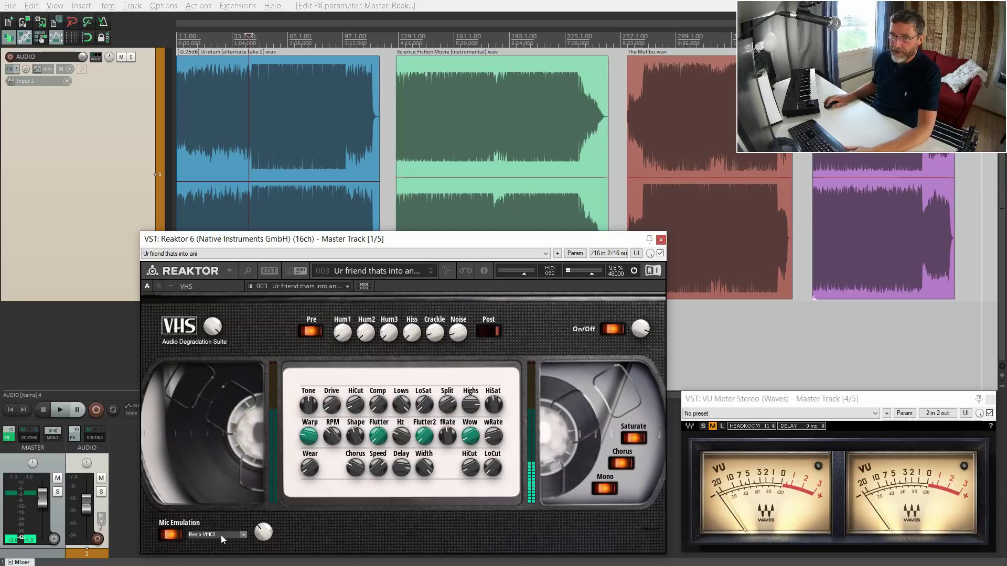
- Play the first song while trying RCA 74B and Beyerdynamic M380 mic emulations, then disable emulation
left_click(288, 63)
key("space")
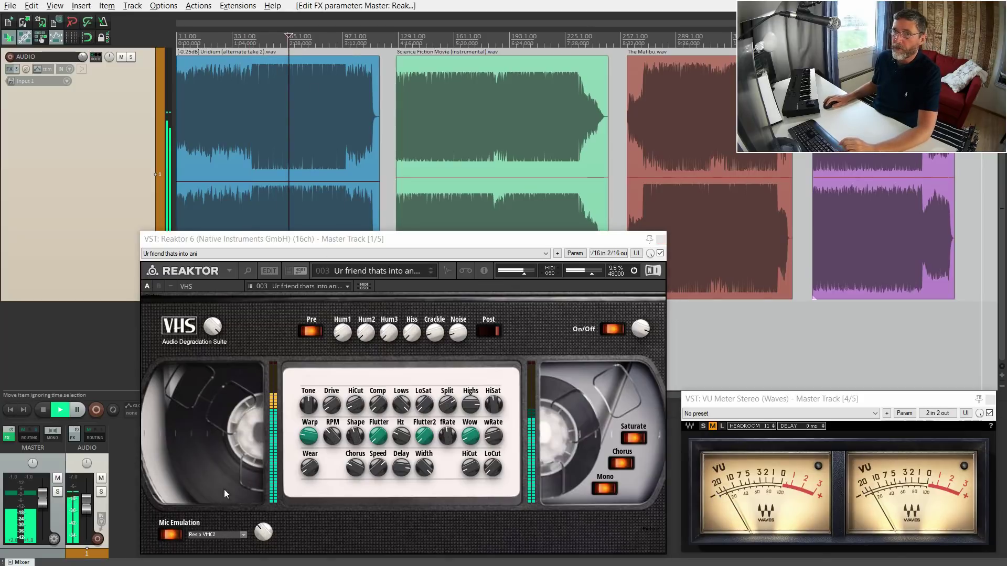
left_click(213, 531)
left_click(227, 448)
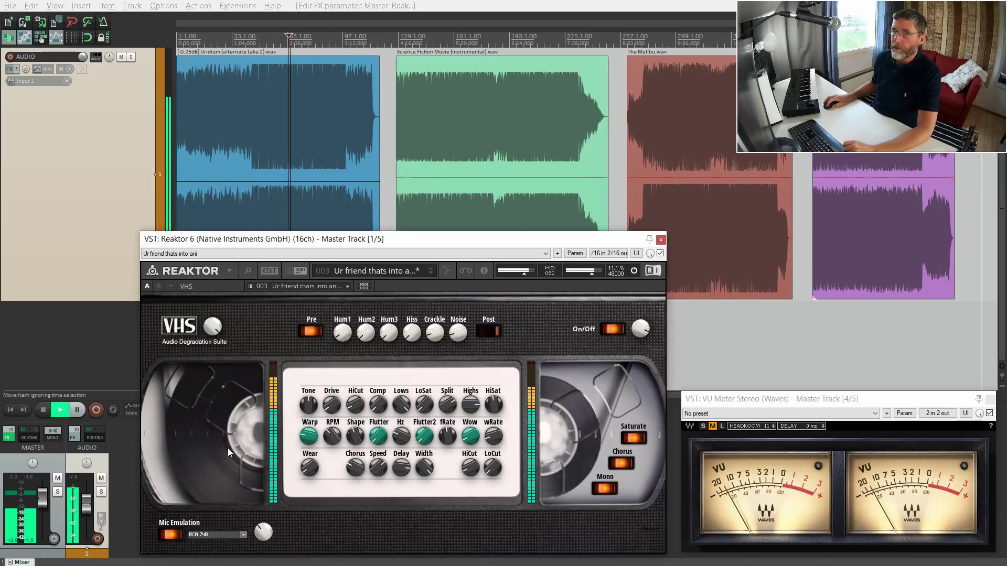
left_click(219, 537)
left_click(231, 388)
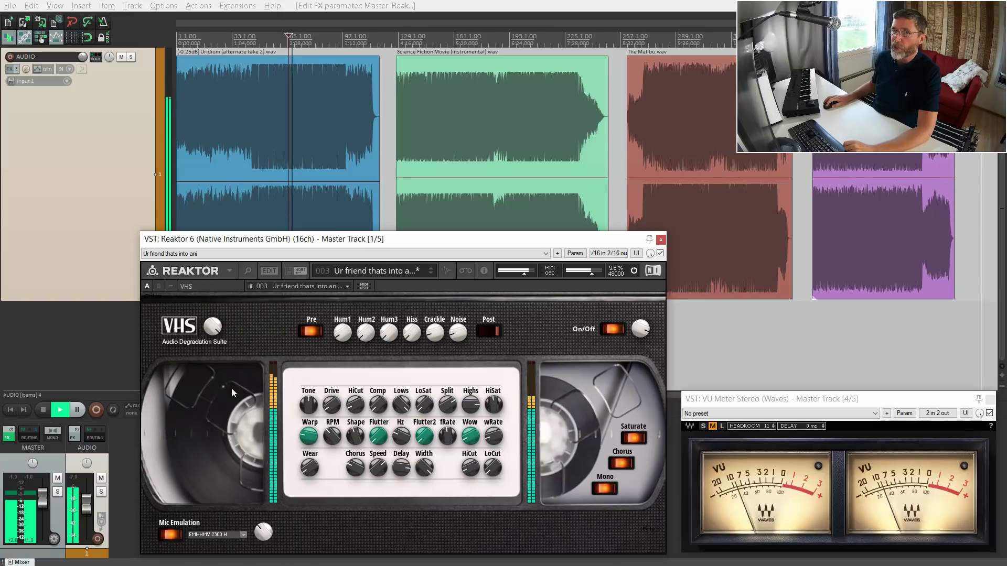
left_click(220, 534)
left_click(234, 360)
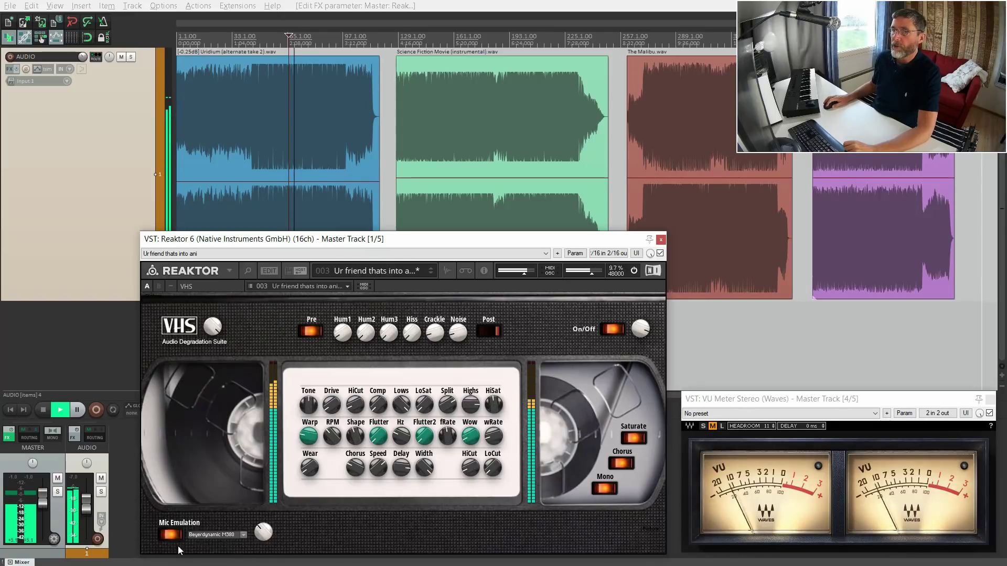
left_click(171, 534)
- Resume later in the song, turn off Mono, Saturate and Chorus, and load preset 004 Zenith vs Sanyo
left_click(311, 42)
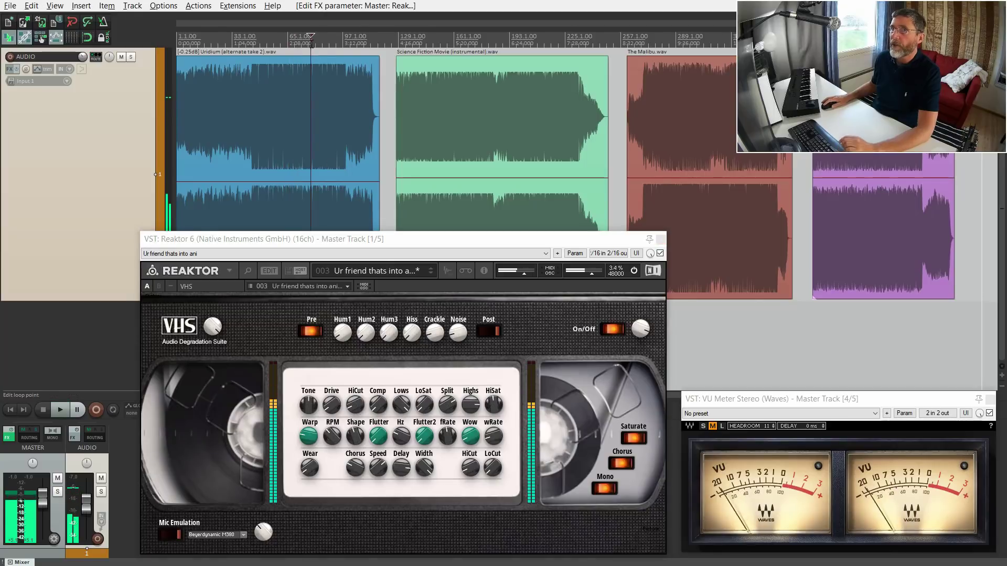
key("space")
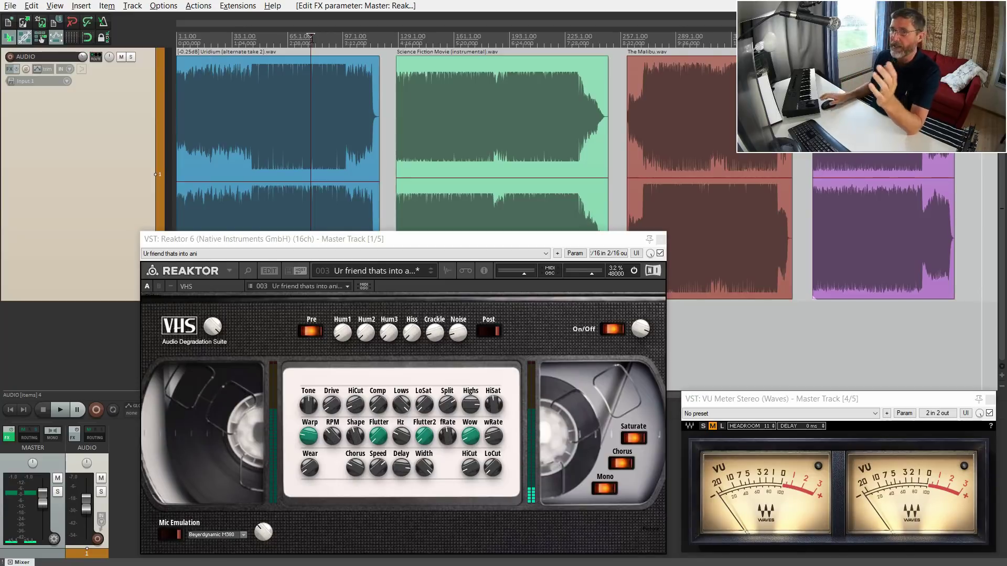
key("space")
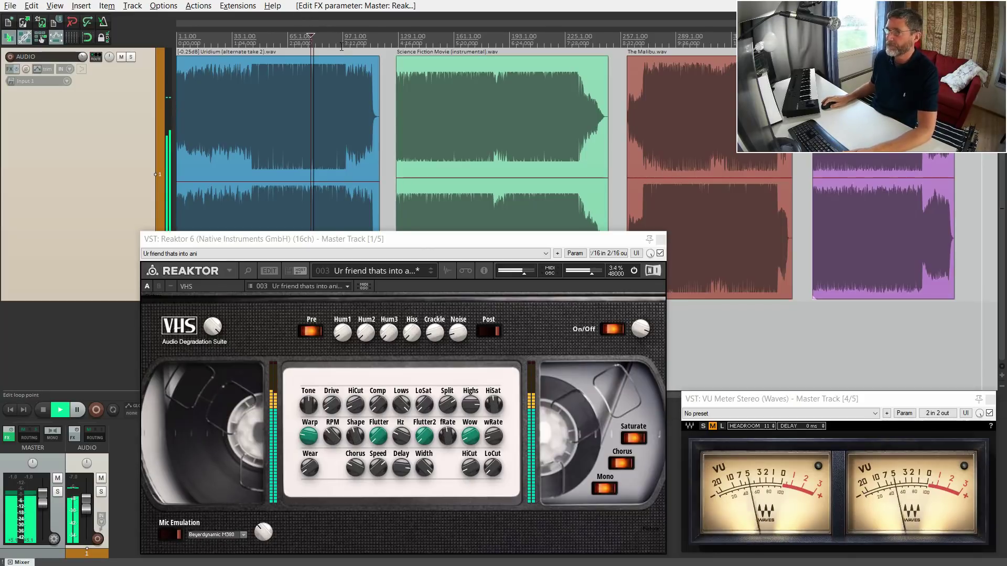
left_click(600, 489)
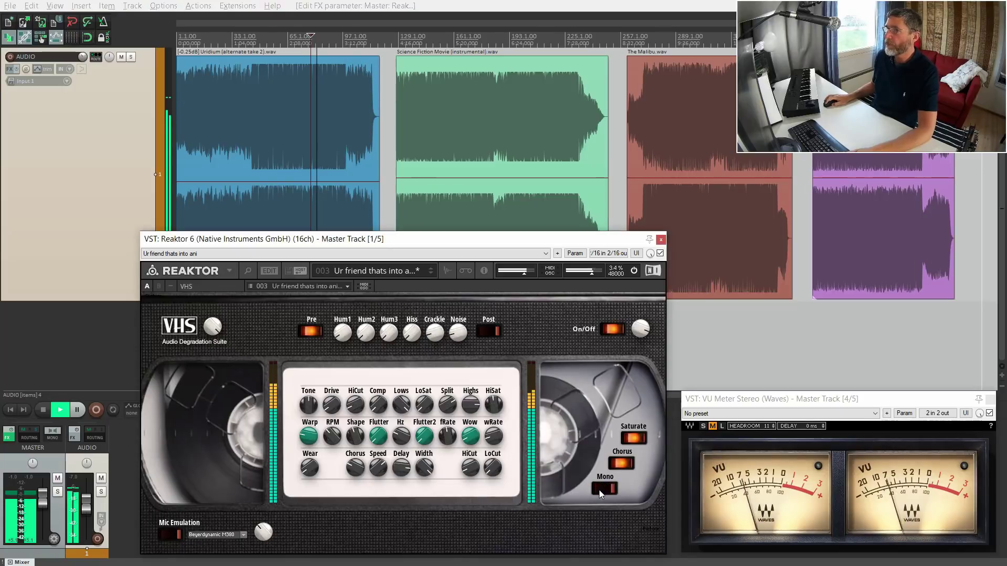
left_click(630, 440)
left_click(622, 464)
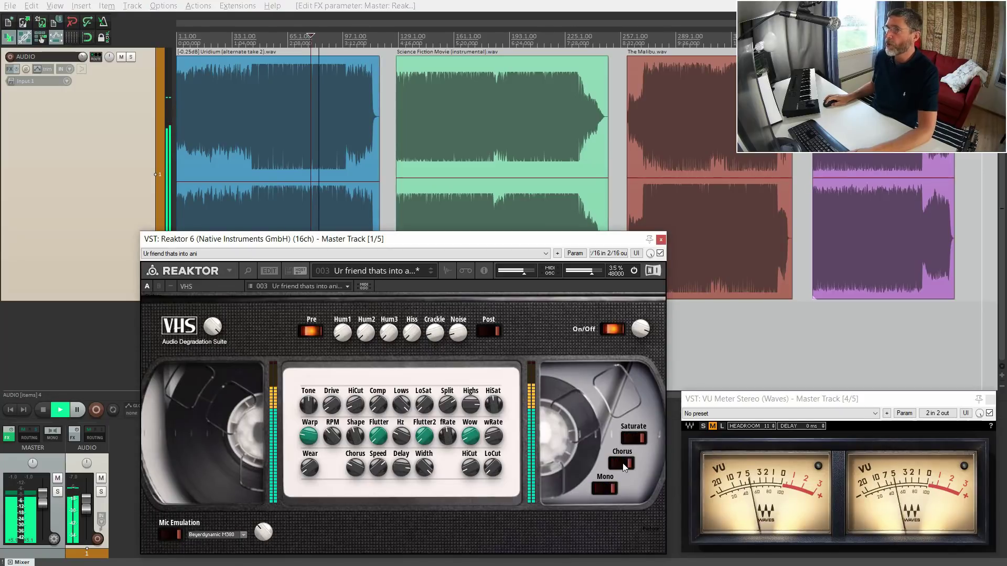
left_click(613, 329)
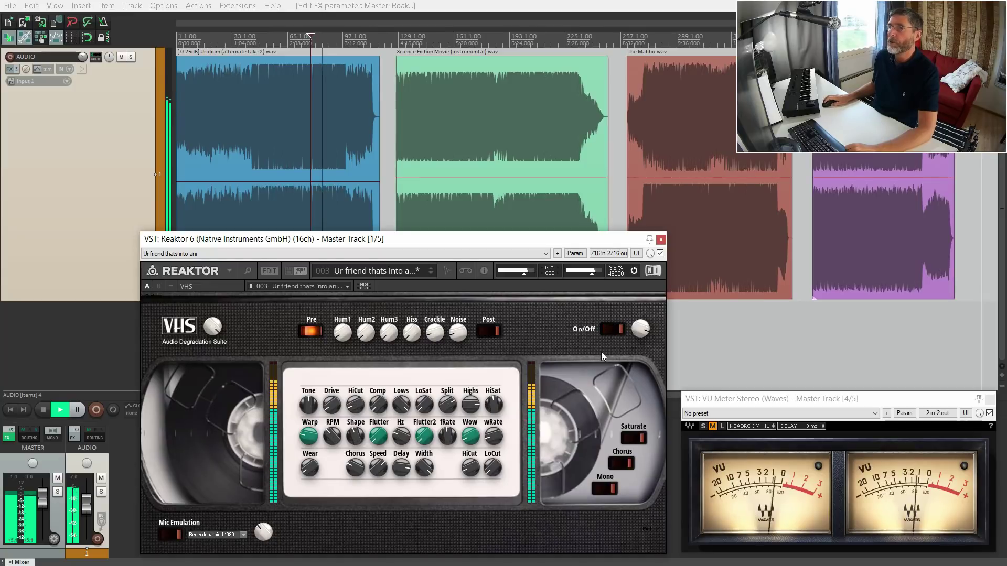
left_click(614, 330)
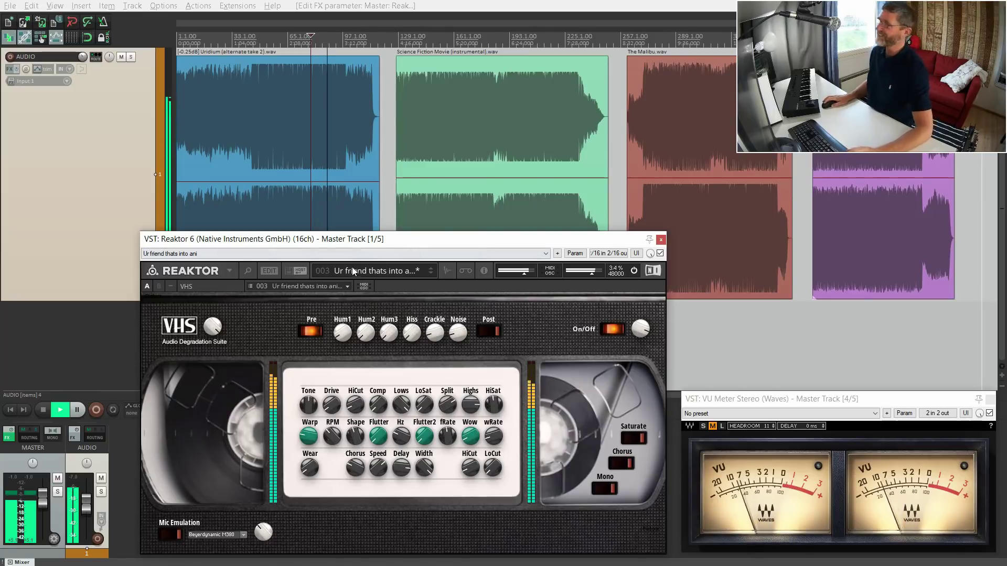
left_click(430, 275)
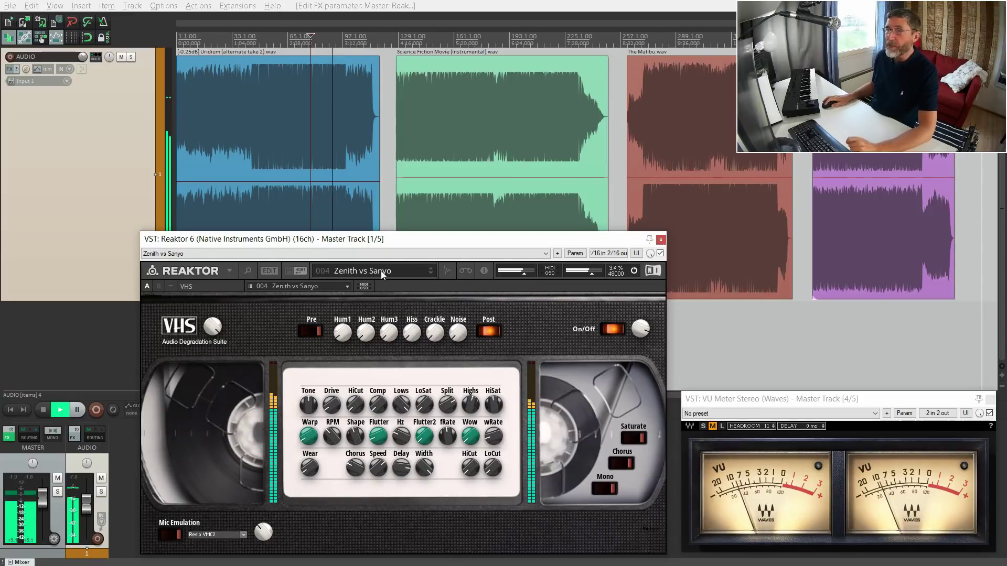
- Compare the effect bypassed, step past 005 Aesthetic to 006 Vaporwave, and stop playback
left_click(606, 326)
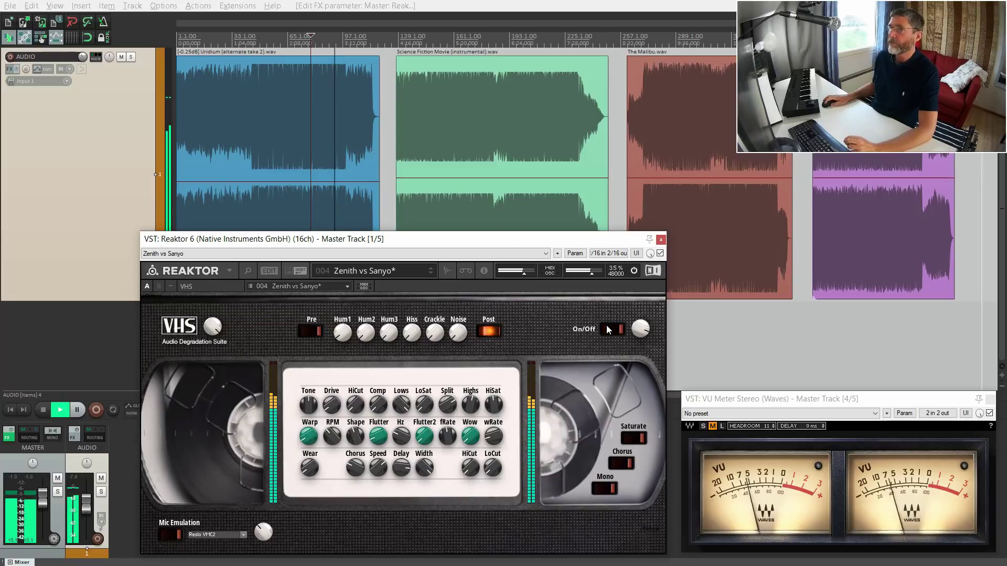
left_click(608, 331)
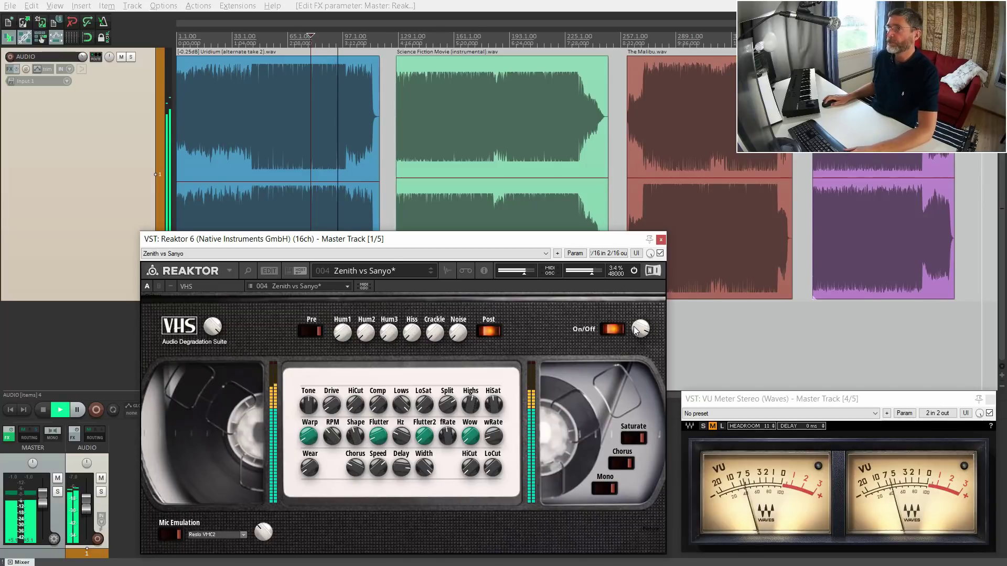
left_click(430, 273)
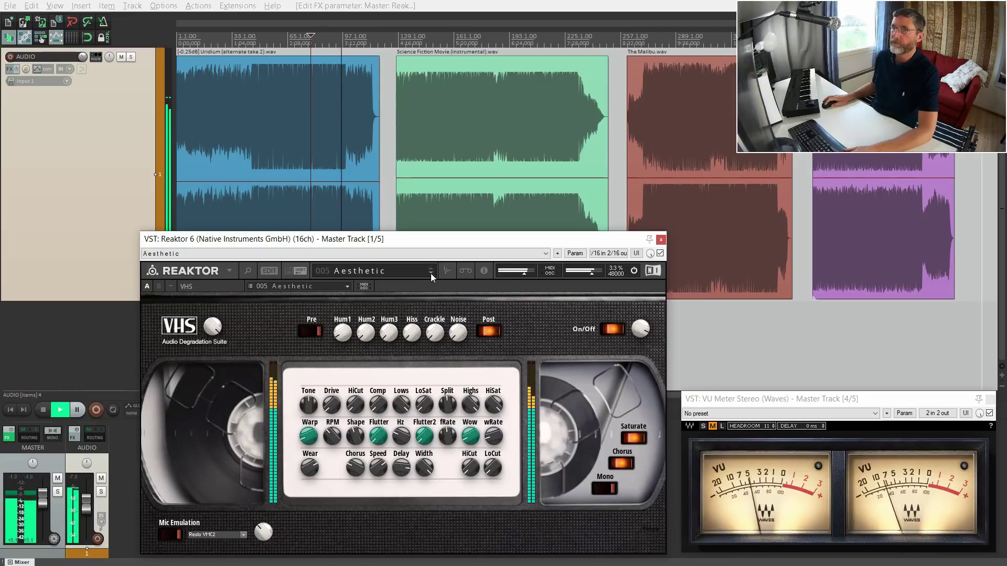
left_click(430, 274)
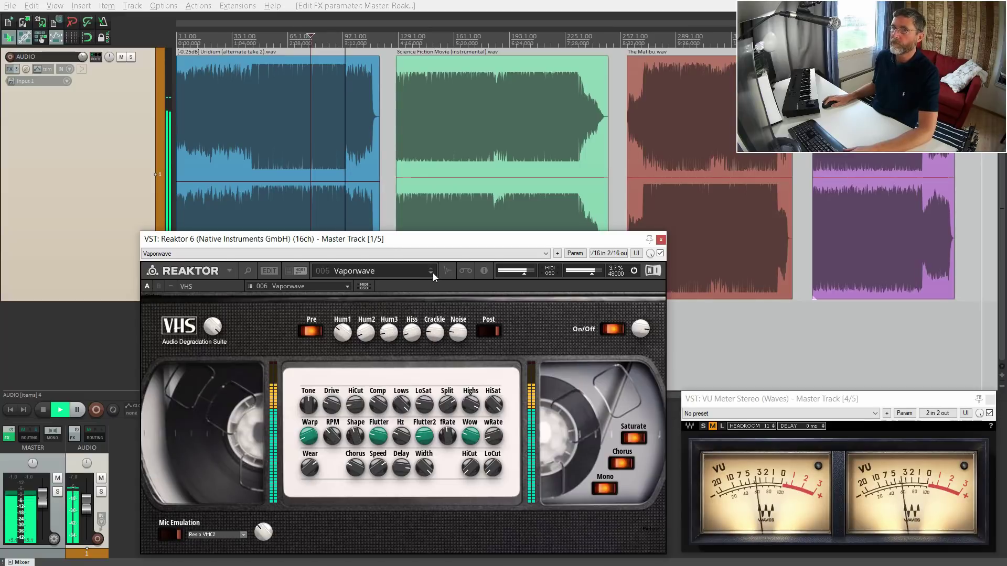
key("space")
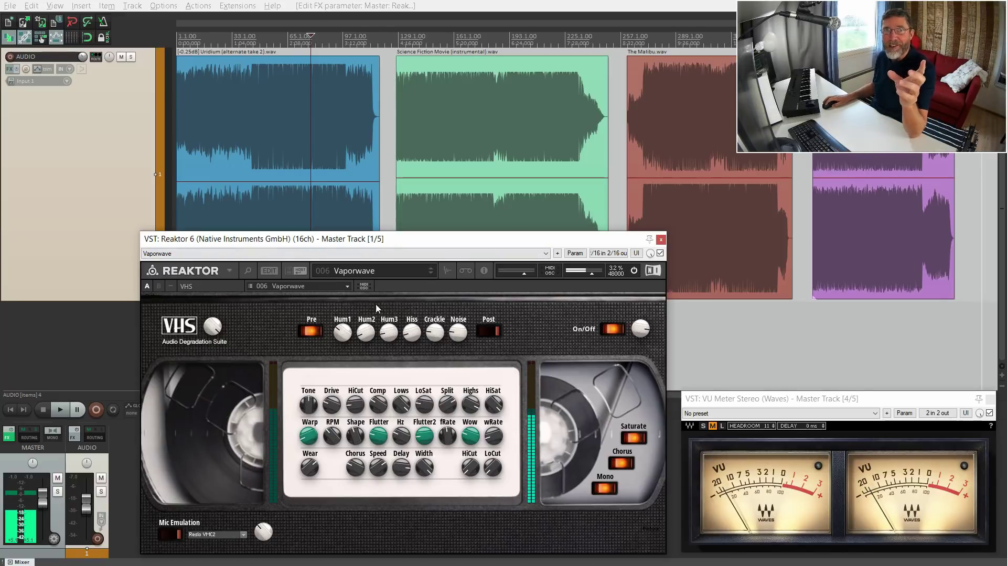
- Move the VHS degradation from the Pre stage to the Post stage
left_click(317, 329)
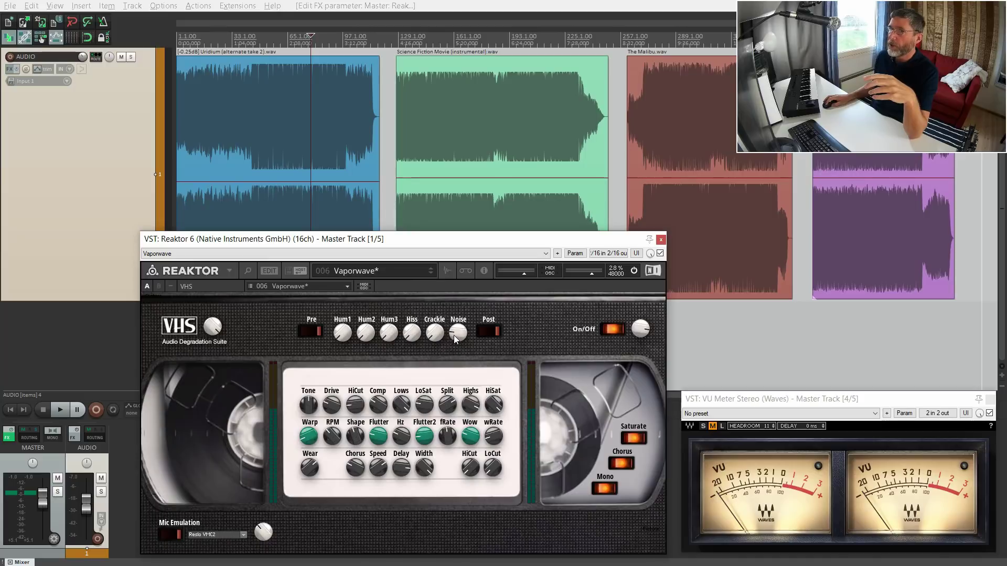
left_click(310, 331)
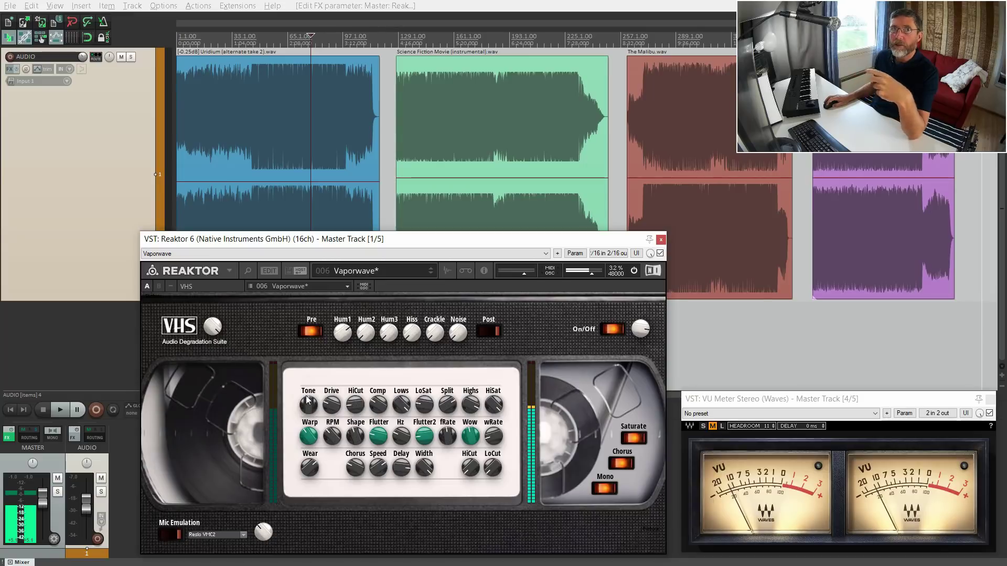
left_click(310, 332)
left_click(490, 330)
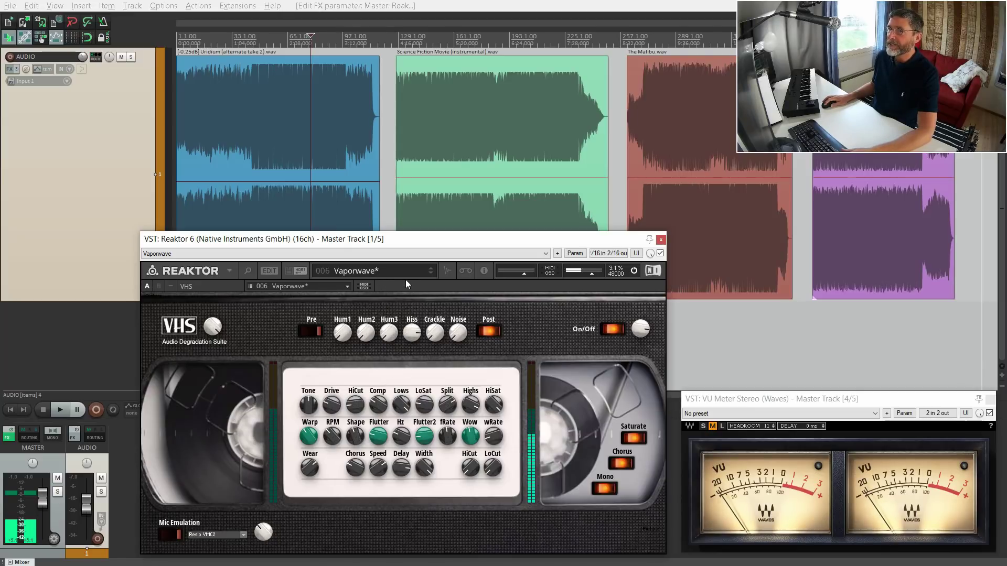
- Raise Crackle to about halfway and turn up the Hum3 and Hum1 levels
left_click_drag(429, 339, 426, 302)
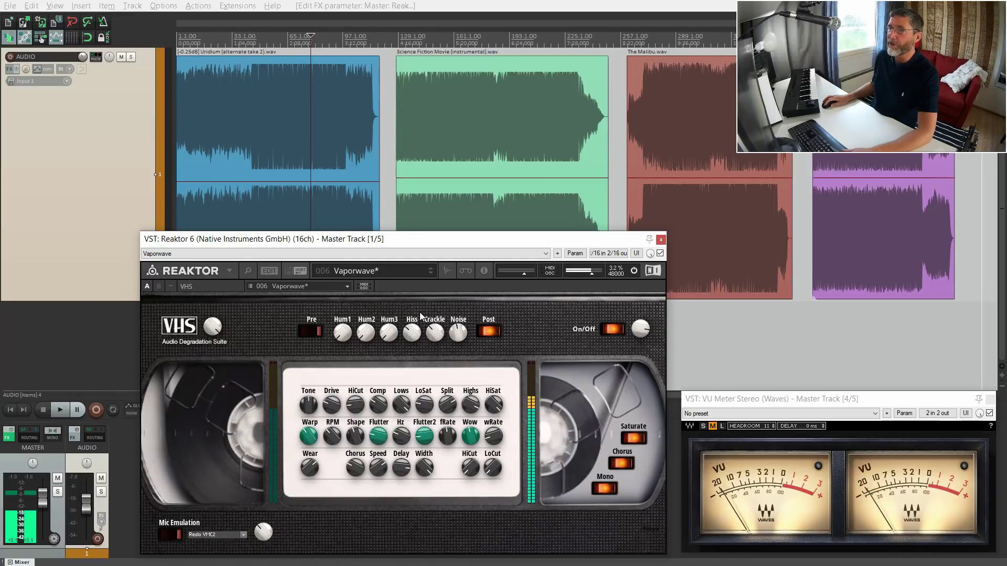
left_click_drag(388, 332, 393, 311)
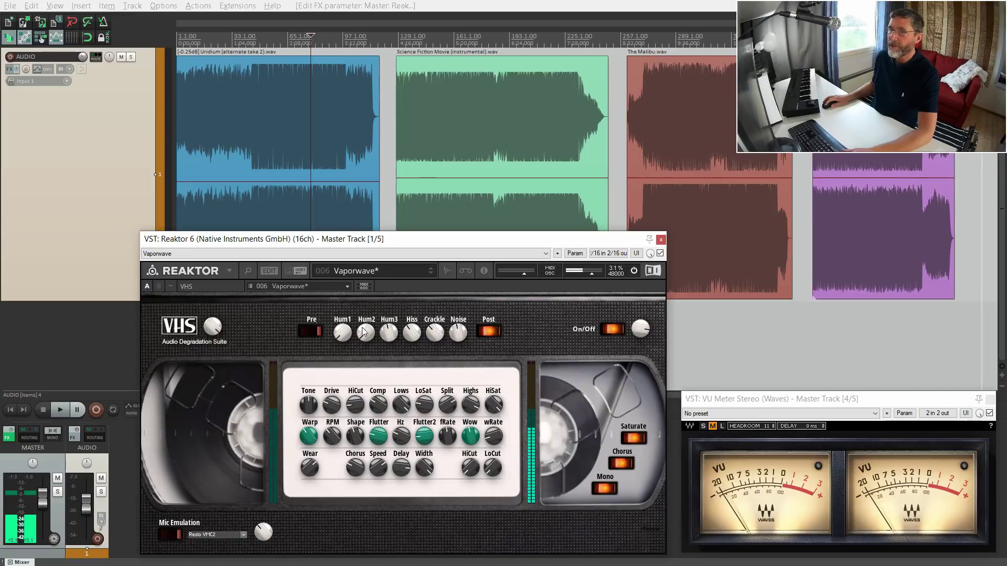
left_click_drag(343, 333, 348, 303)
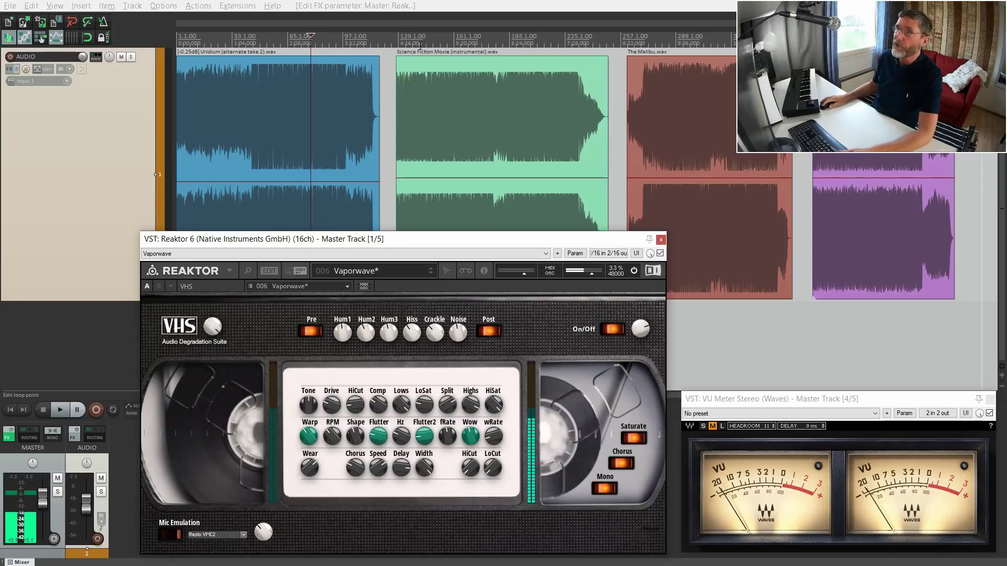
- Play from the middle of Science Fiction Movie with the Song of The Ancient One preset
left_click(420, 157)
left_click(431, 274)
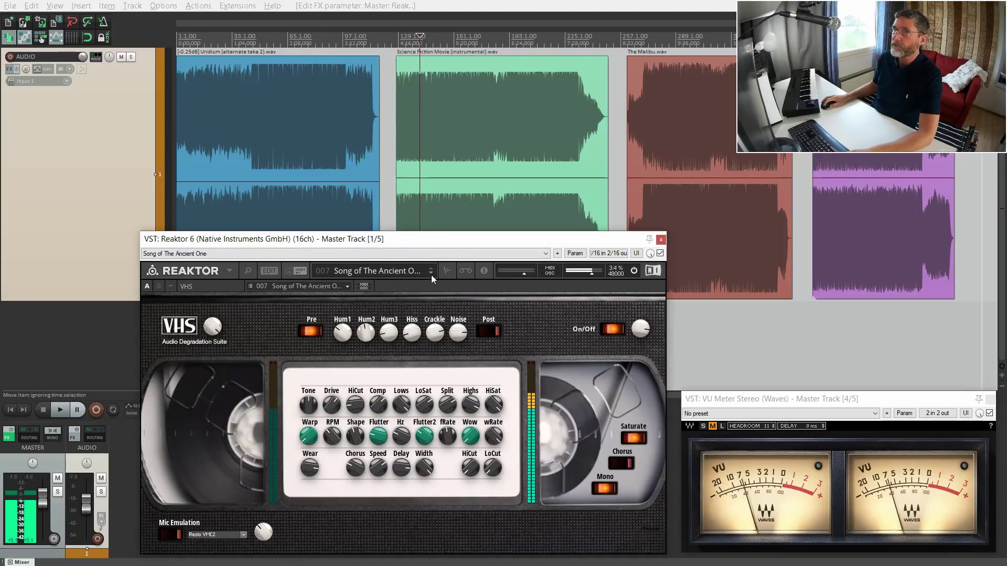
key("space")
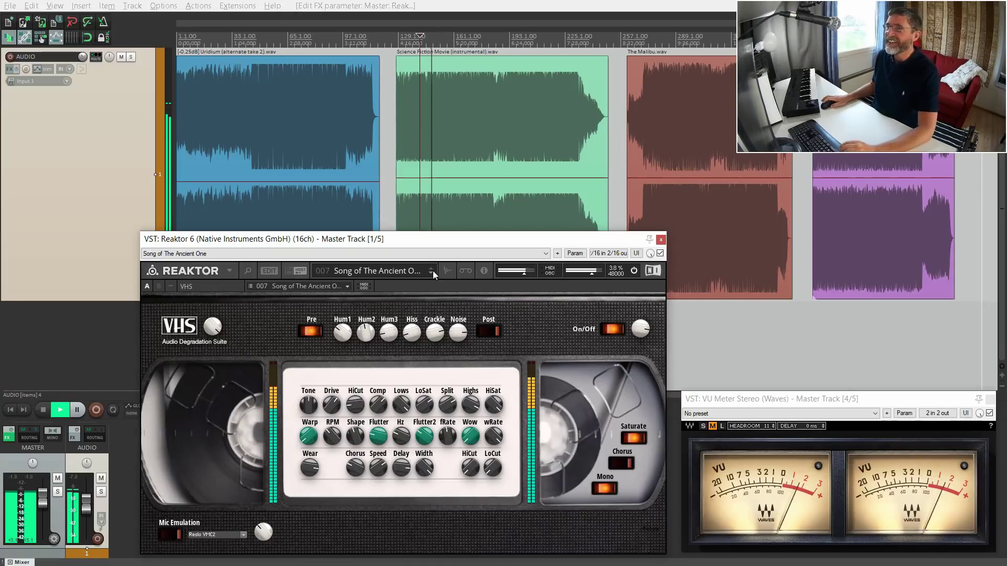
key("space")
key("space")
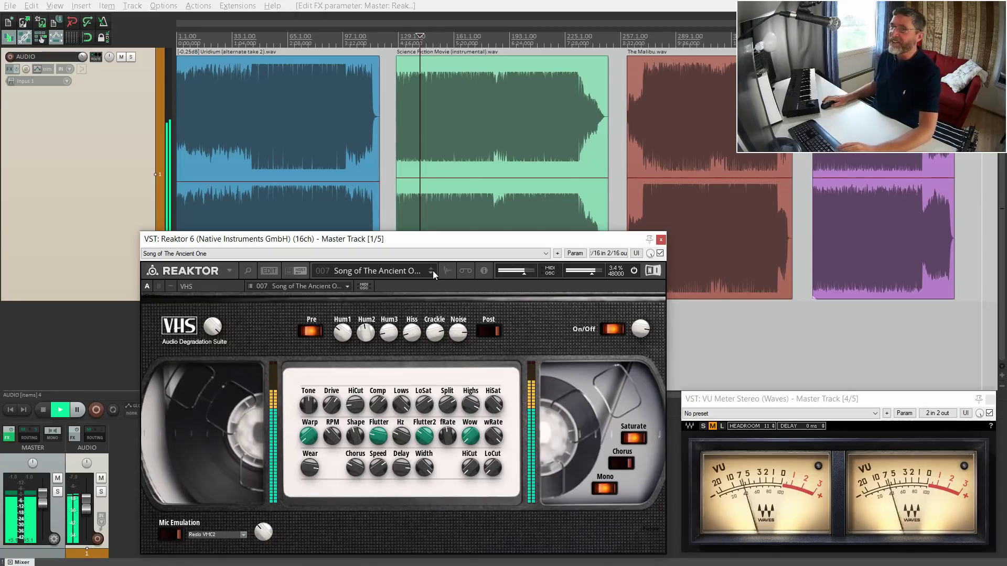
- Load 008 Home Movies, narrow the plugin window slightly, and restart playback later in the song
left_click(433, 271)
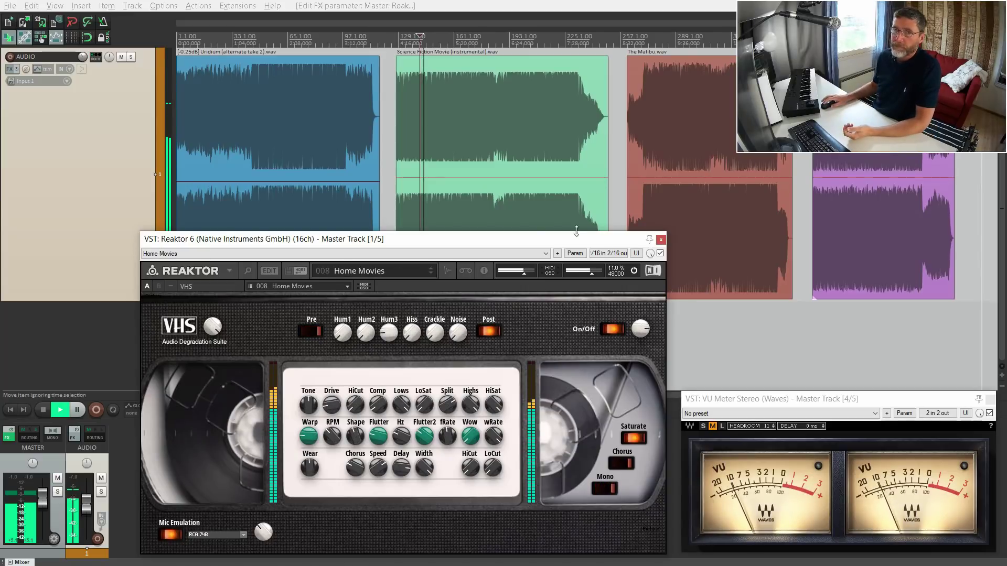
left_click_drag(669, 327, 668, 331)
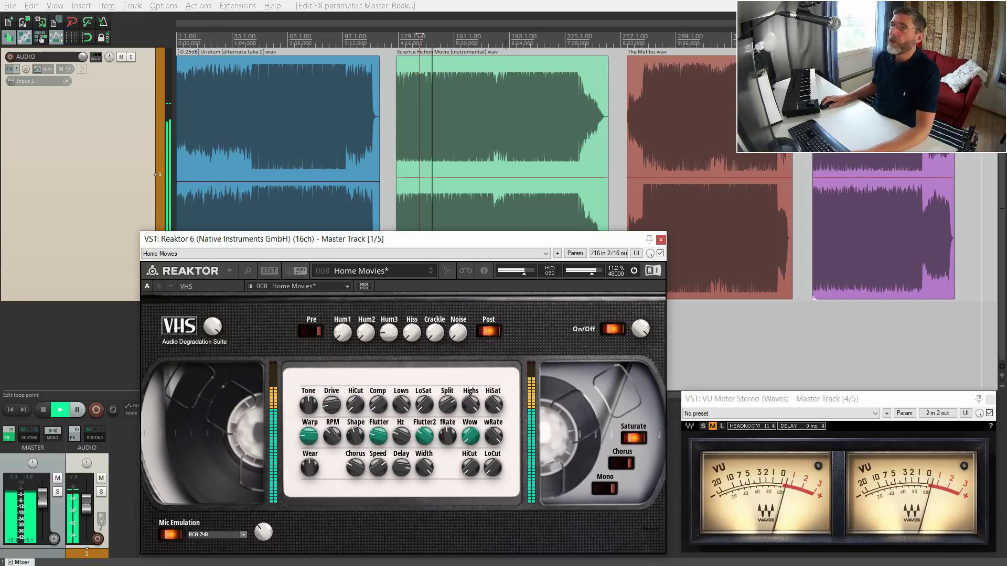
key("space")
left_click(490, 38)
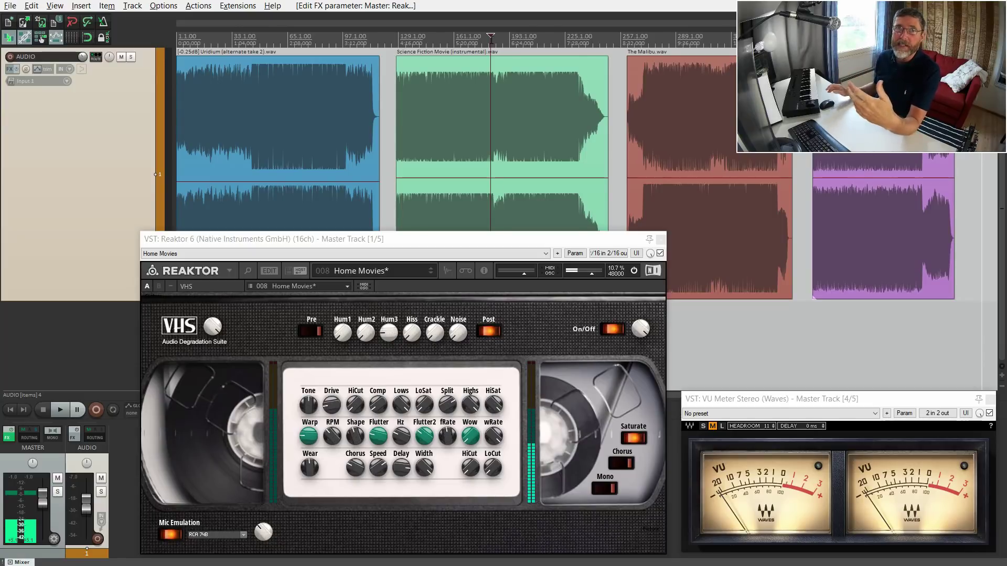
left_click(494, 43)
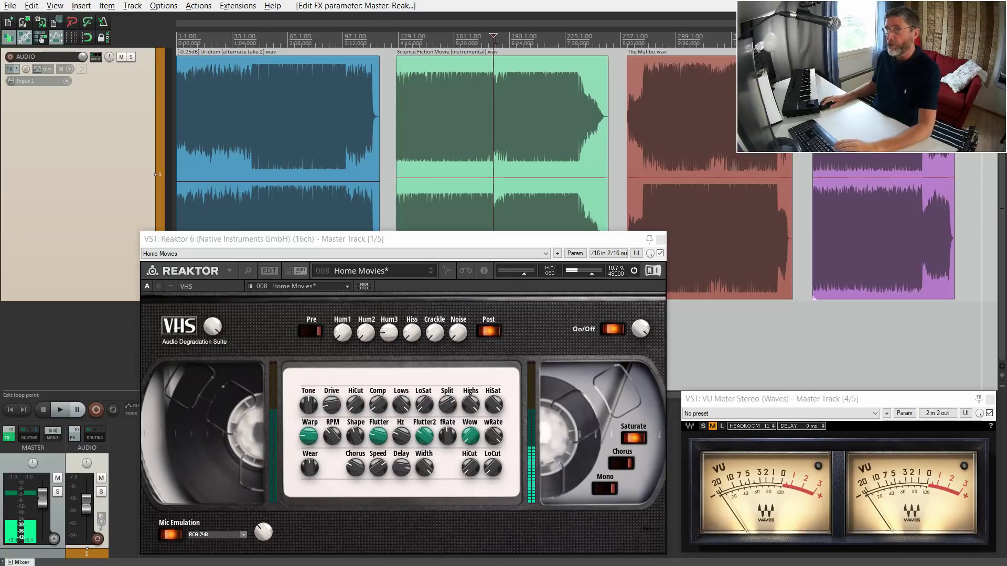
key("space")
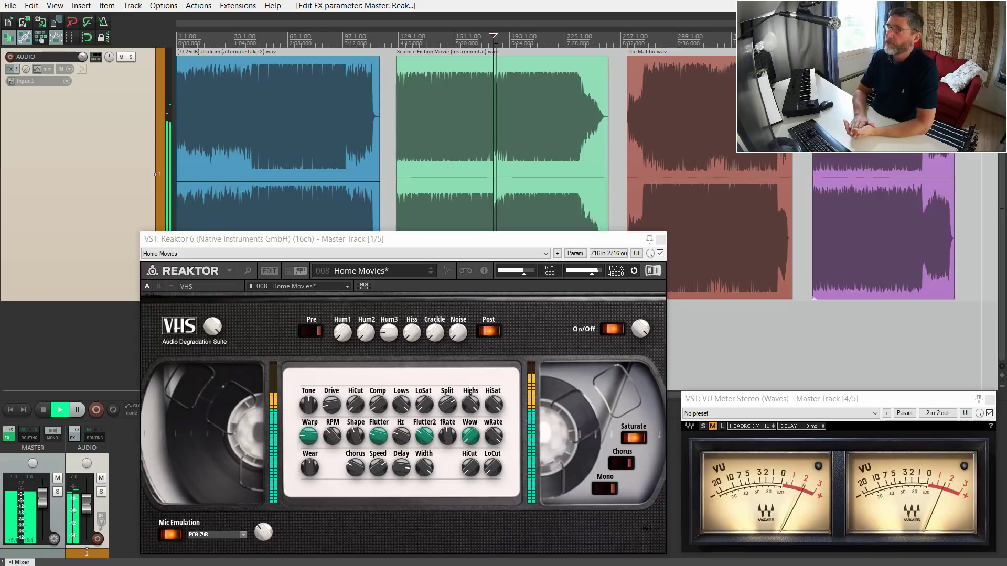
- Dismiss the item's context menu and switch the VHS effect back on
right_click(499, 52)
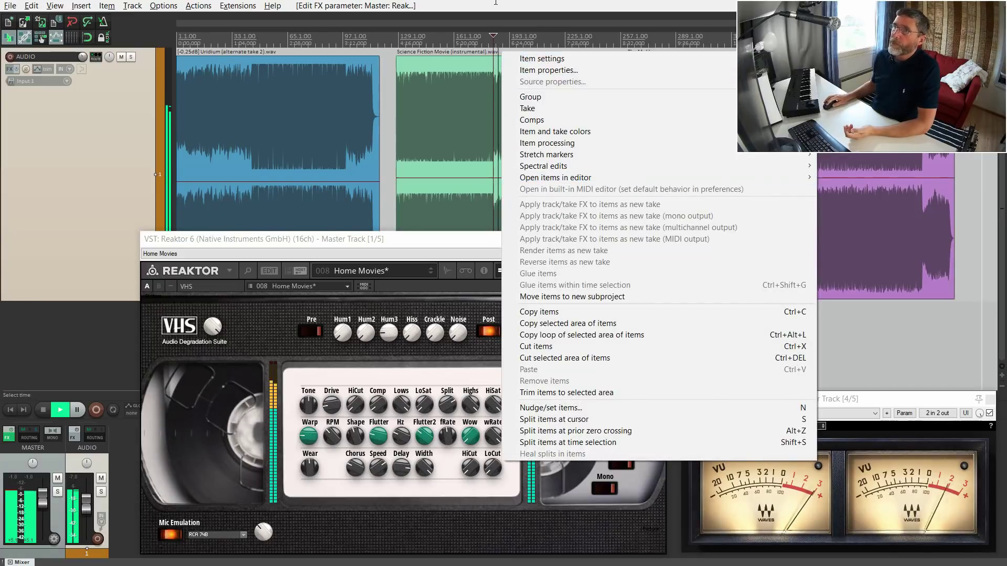
key("Escape")
left_click(608, 330)
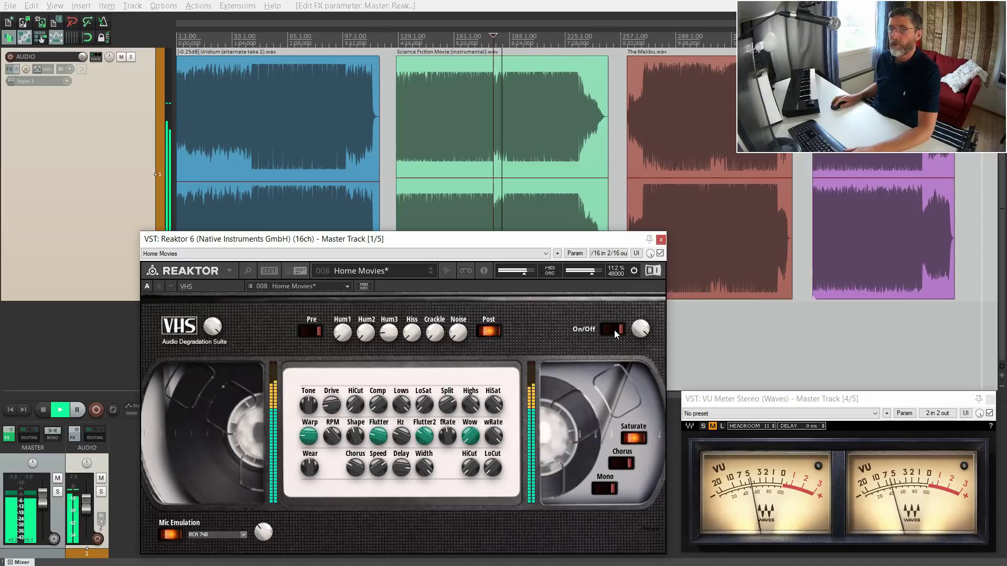
left_click(615, 330)
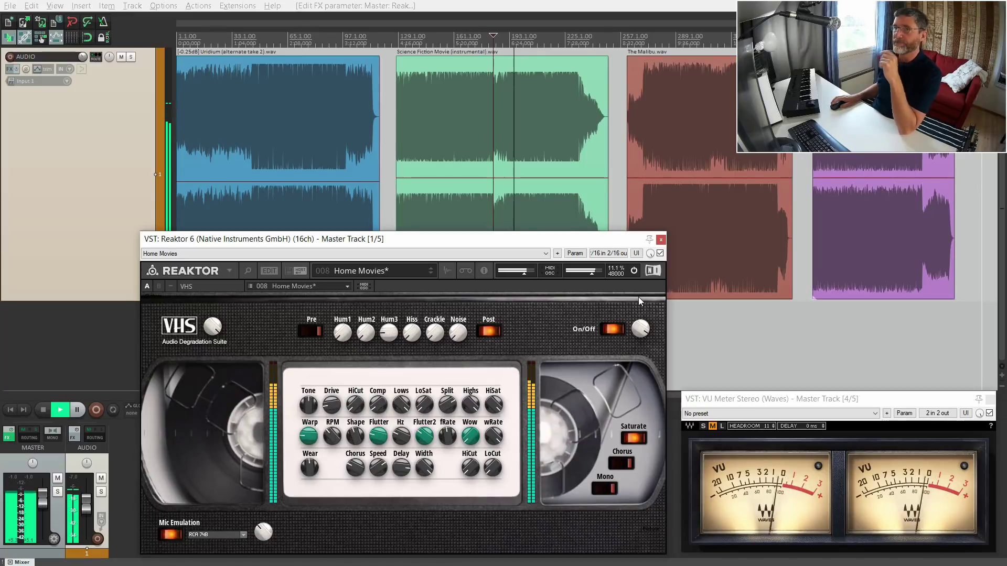
- Enable Pre and disable Post degradation, then step ahead to preset 010 When ur mum doesn't know
left_click(310, 331)
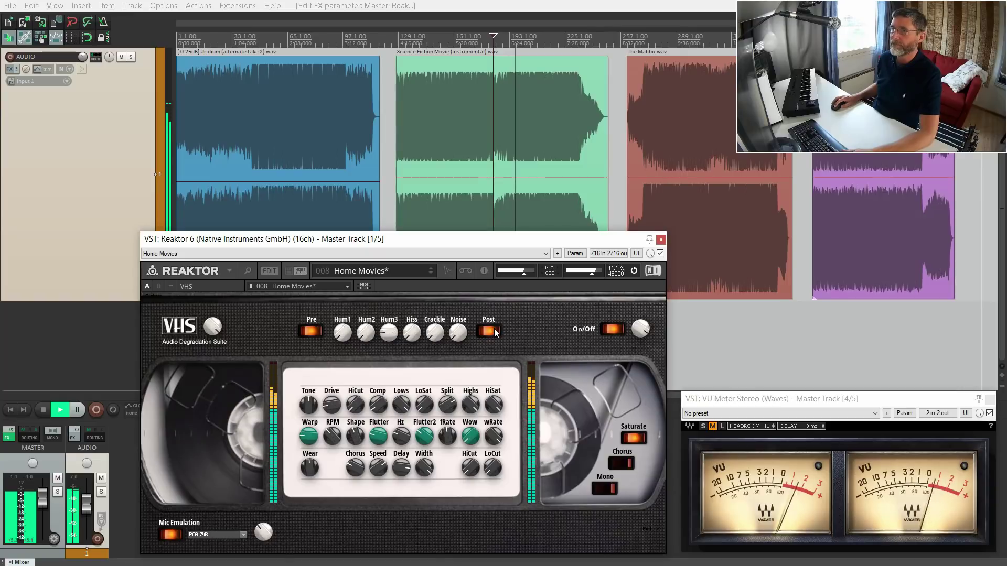
left_click(488, 331)
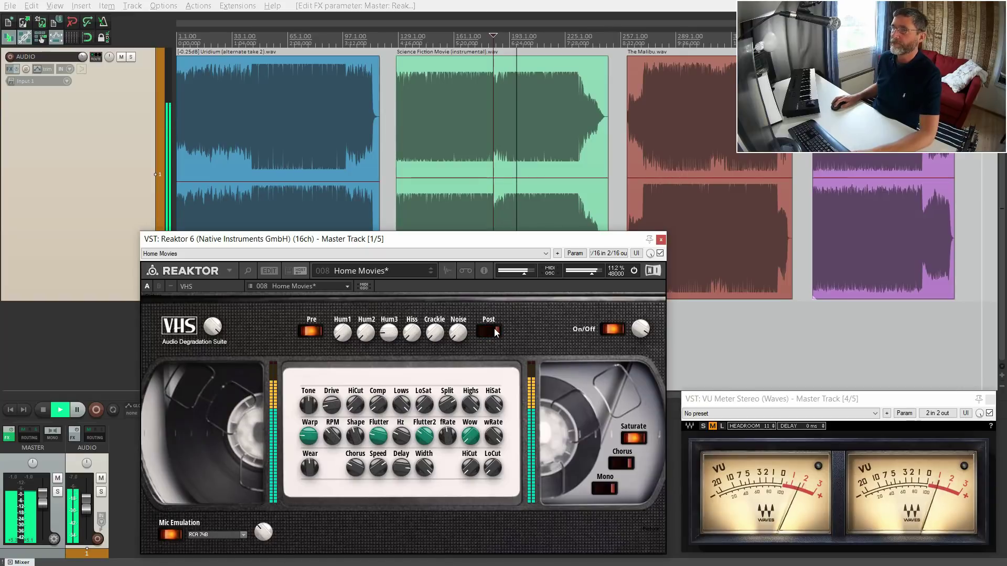
left_click(433, 274)
left_click(433, 273)
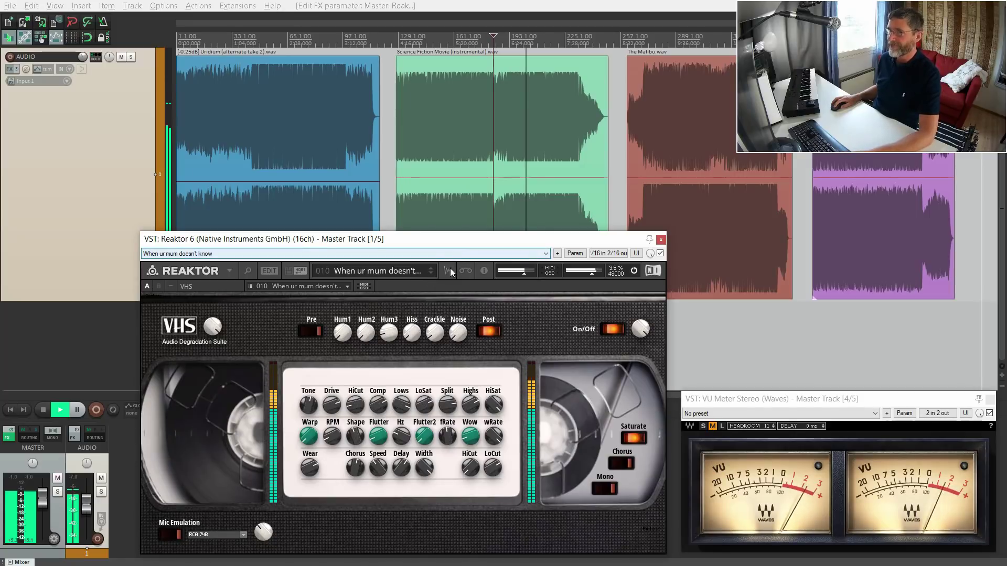
- Load the Tracking Problems preset and compare it bypassed and active
left_click(430, 276)
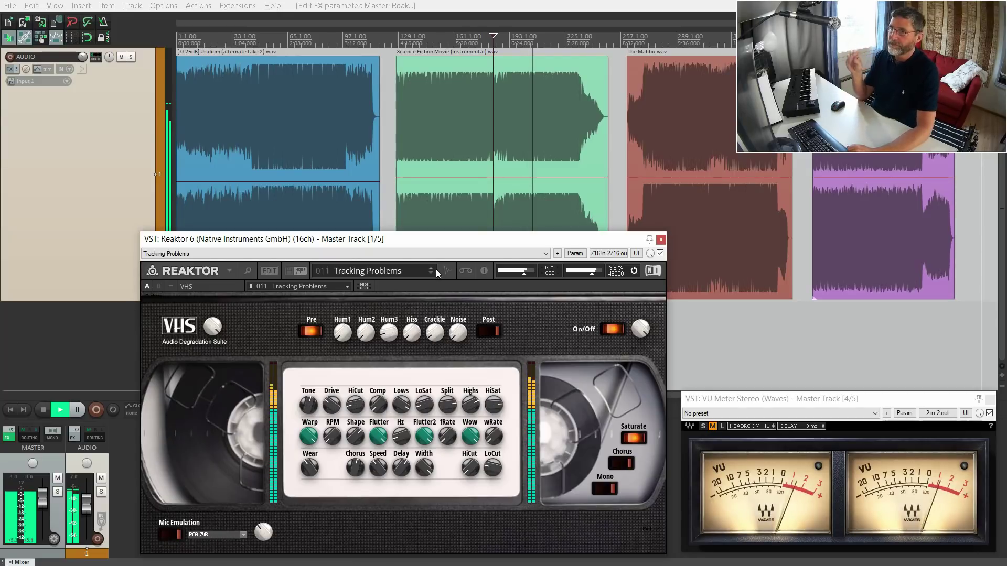
left_click(615, 332)
left_click(616, 332)
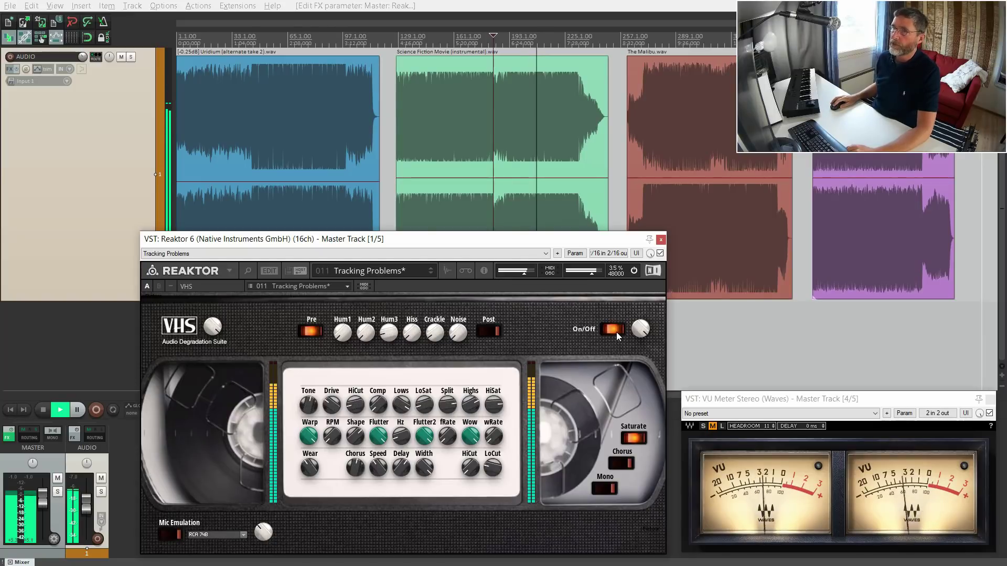
- Step past Rain drops rolling down and Simpsonwave to 016 1980s Pawn Shop, compare bypassed, then stop
left_click(430, 274)
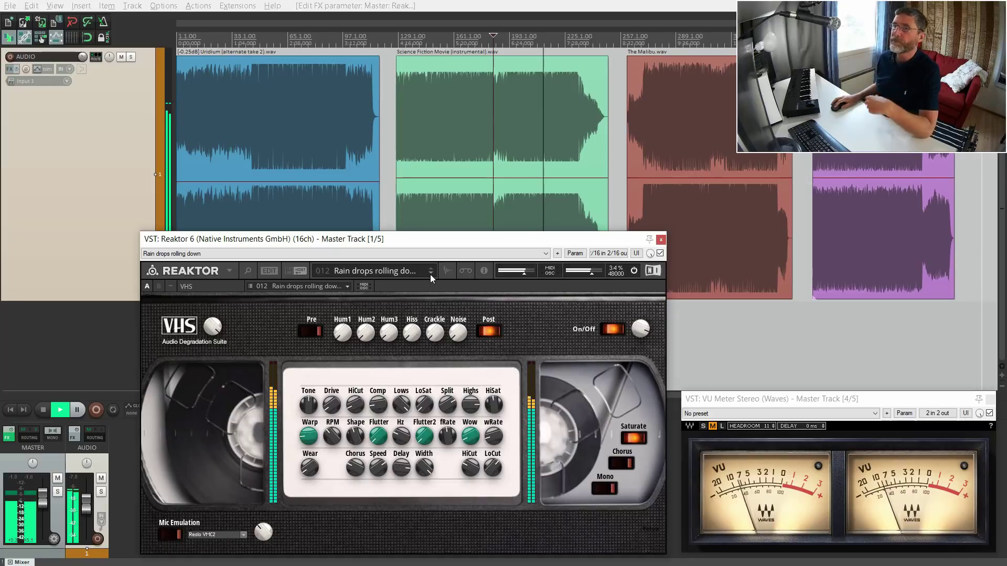
left_click(430, 274)
left_click(430, 275)
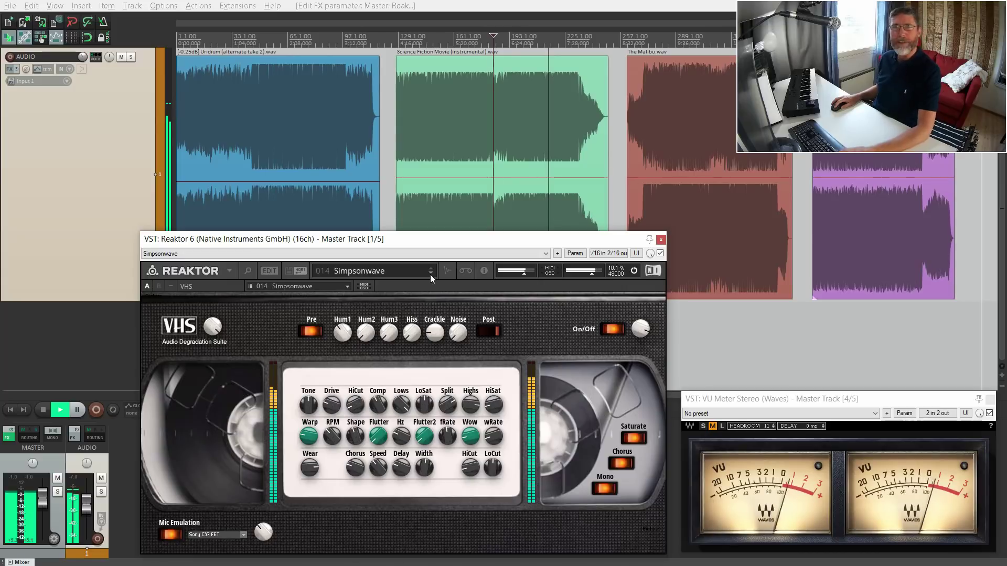
left_click(430, 275)
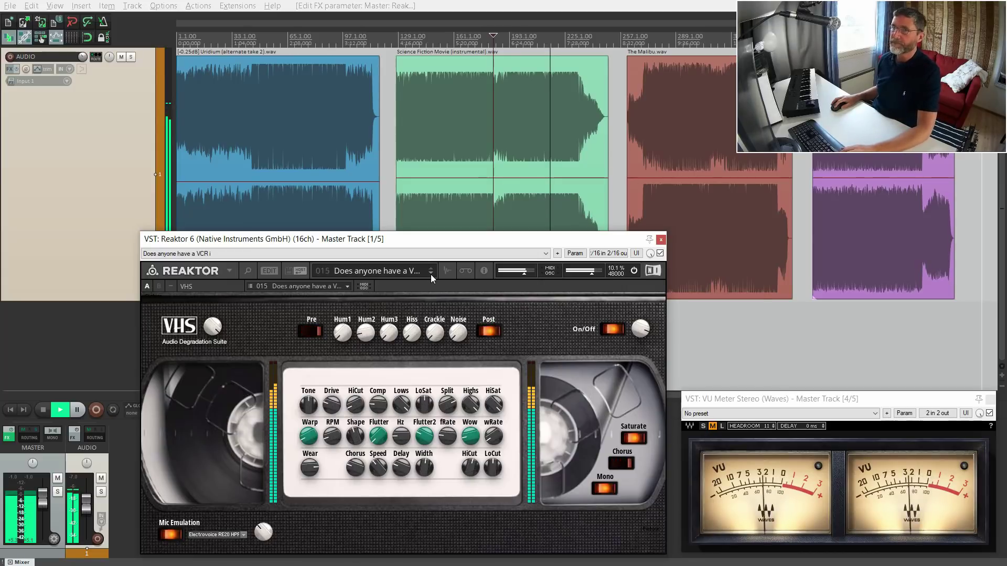
left_click(430, 274)
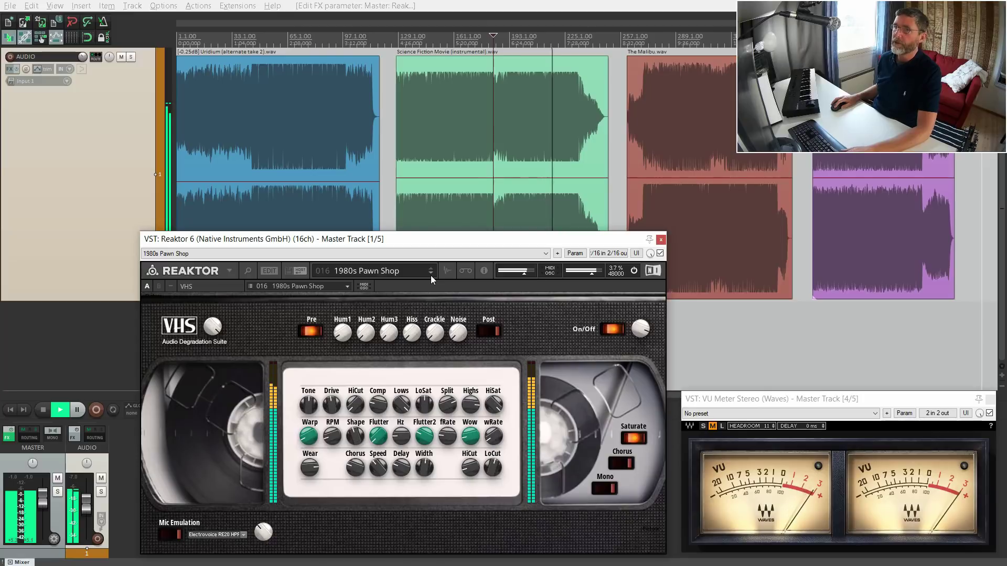
left_click(610, 328)
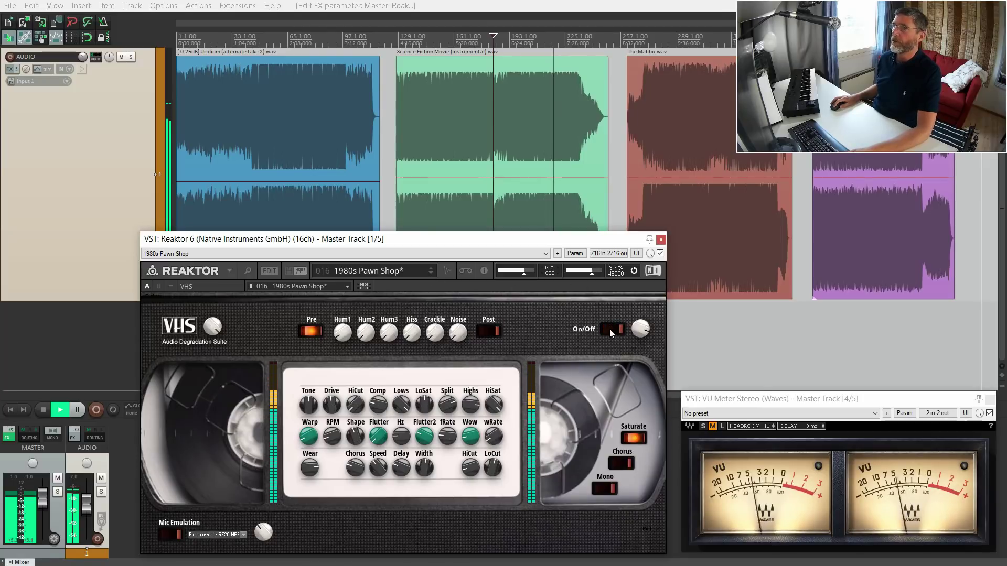
left_click(609, 329)
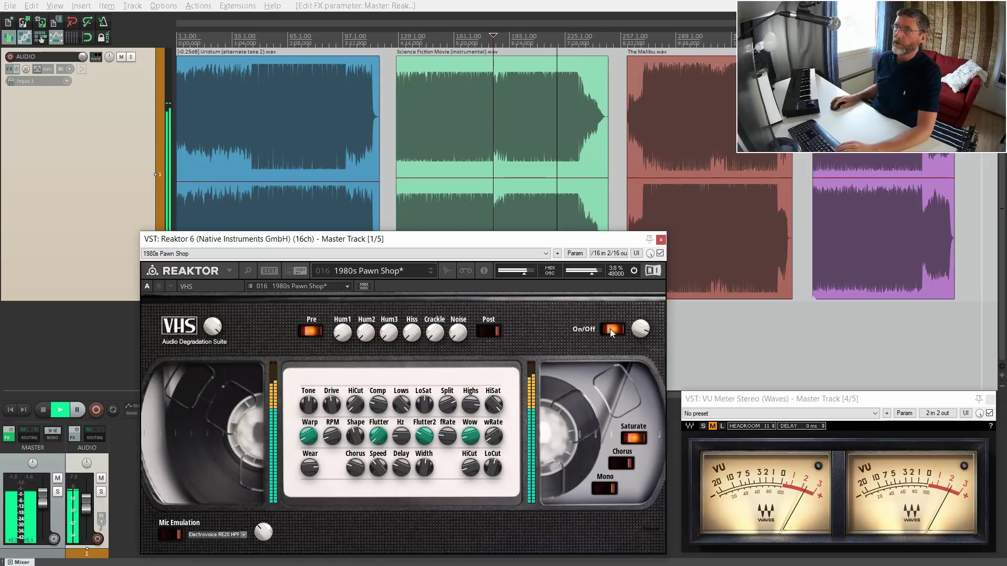
key("space")
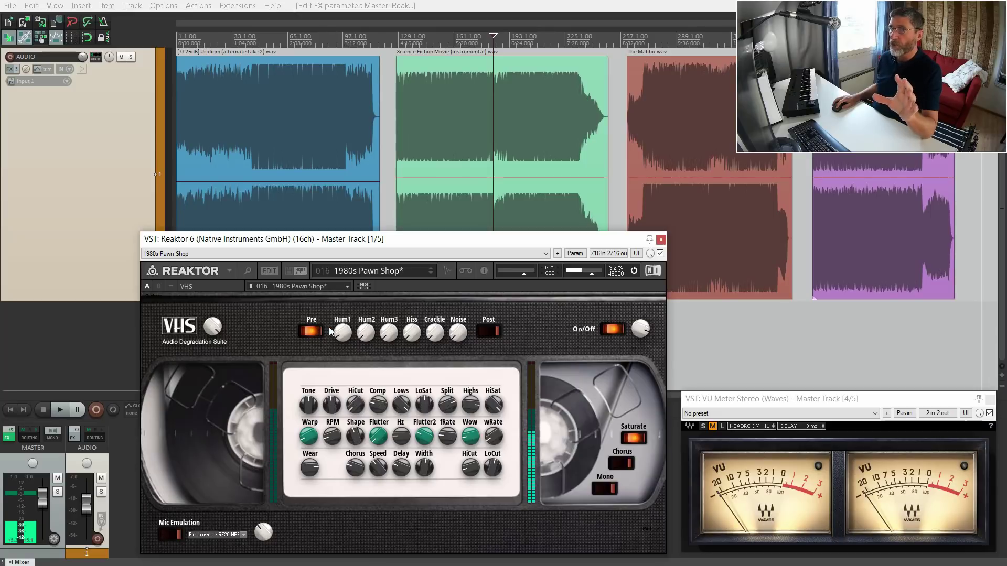
- Play from bar 257 with the VHS Saturate stage switched off, then stop
left_click(650, 43)
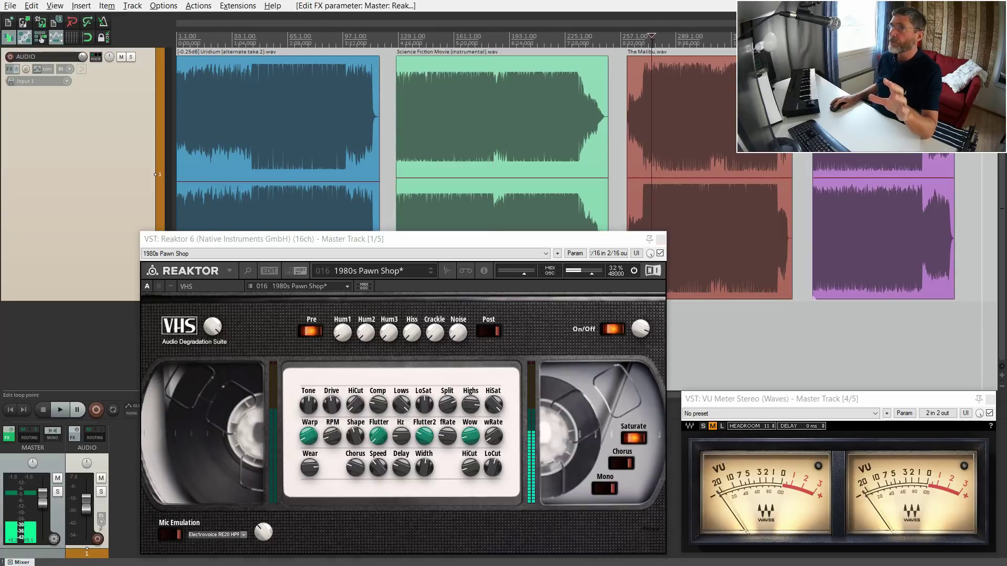
key("space")
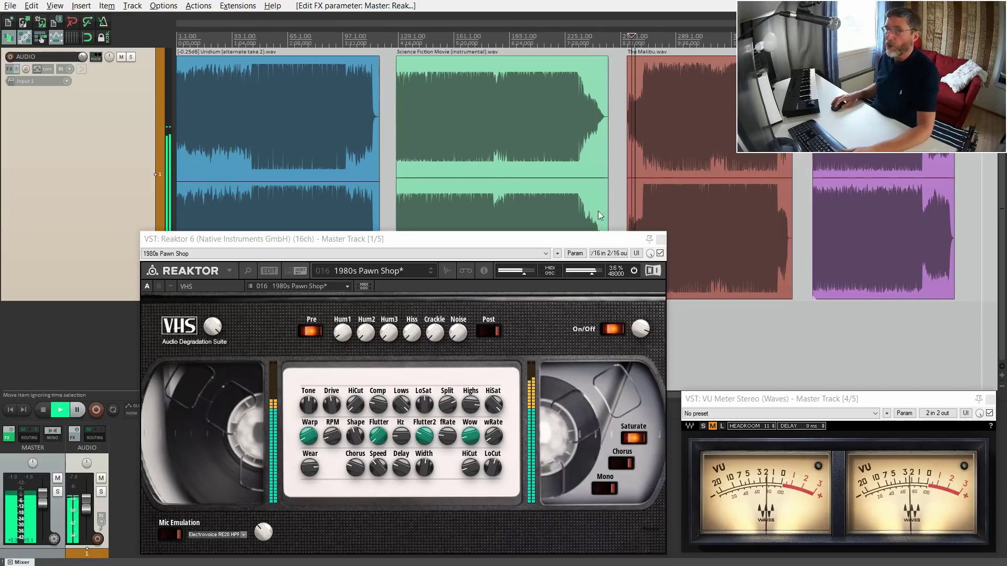
left_click(633, 439)
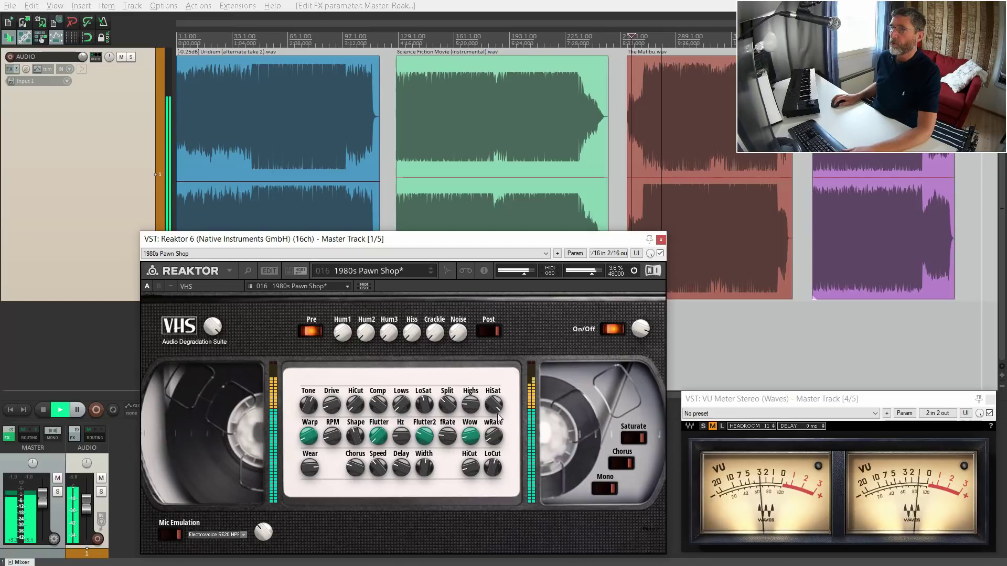
key("space")
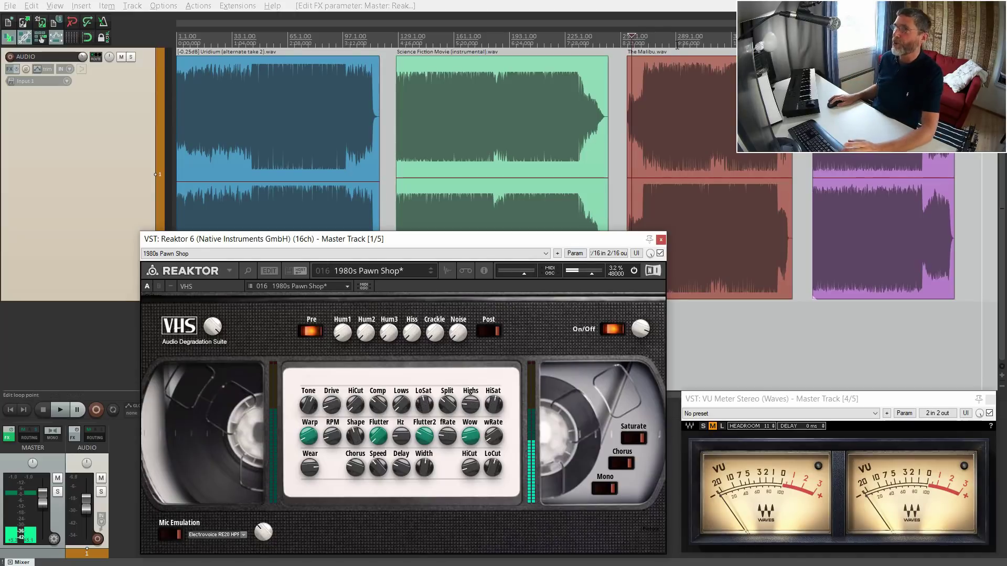
- Play The Malibu clip from a later point, stopping and restarting it to hear the 1980s Pawn Shop* VHS settings
left_click(677, 73)
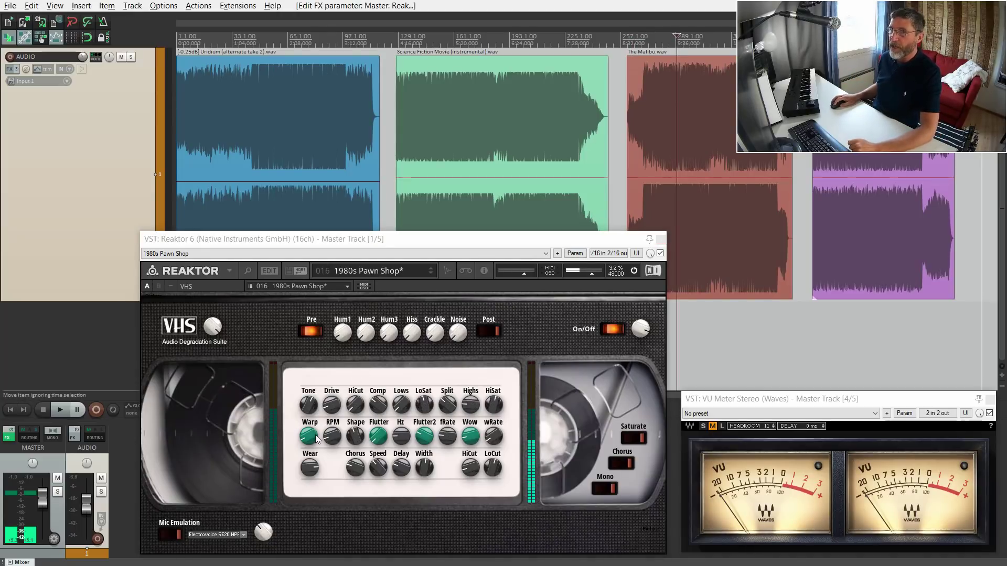
key("space")
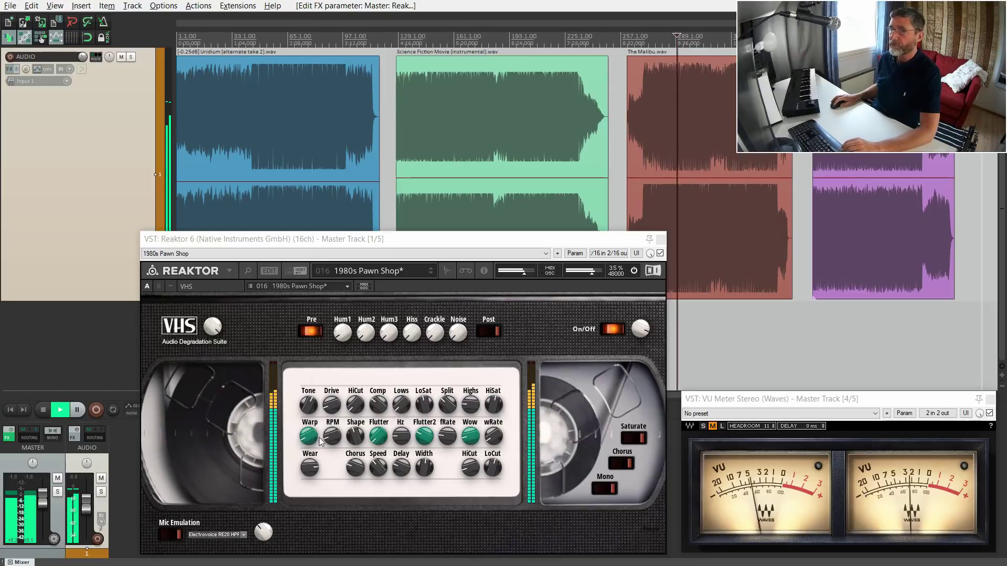
left_click(309, 440)
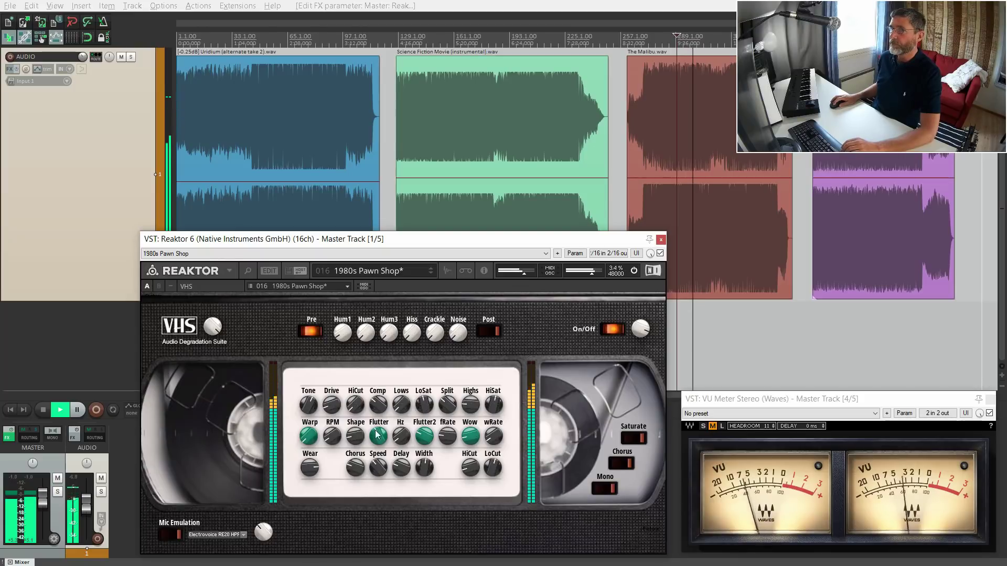
key("space")
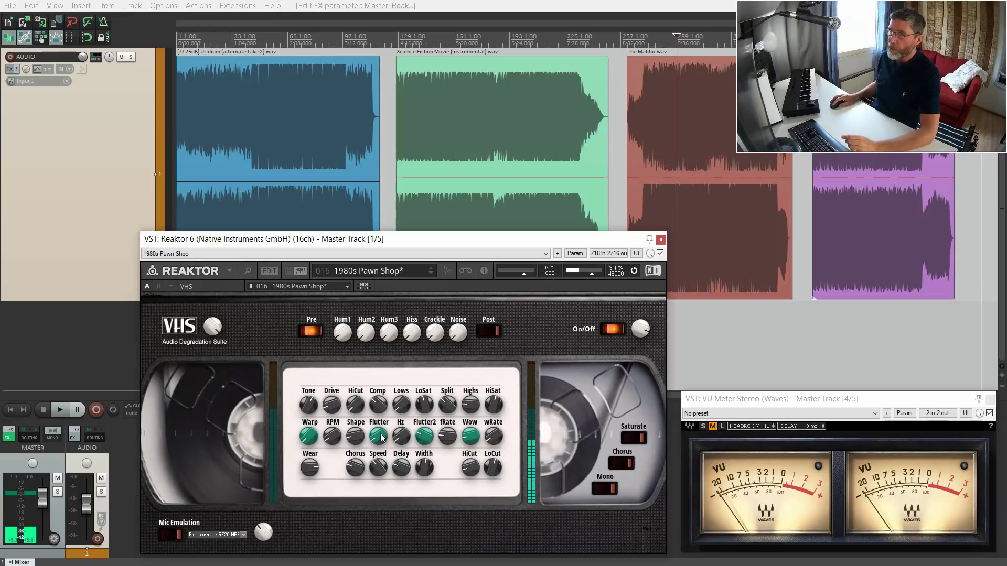
key("space")
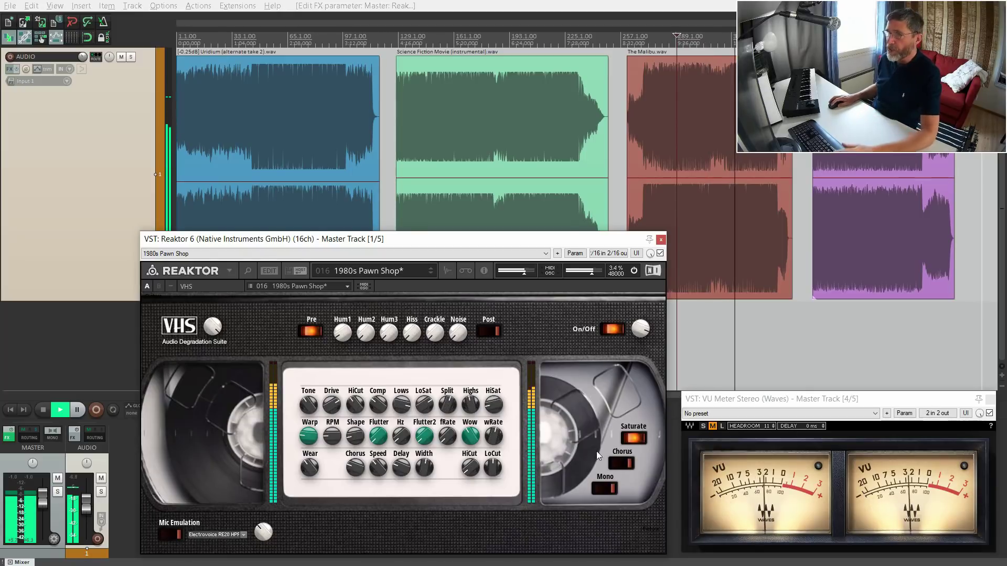
- Turn VHS Saturate off, try Chorus on then off, switch output to Mono, and stop playback
left_click(629, 438)
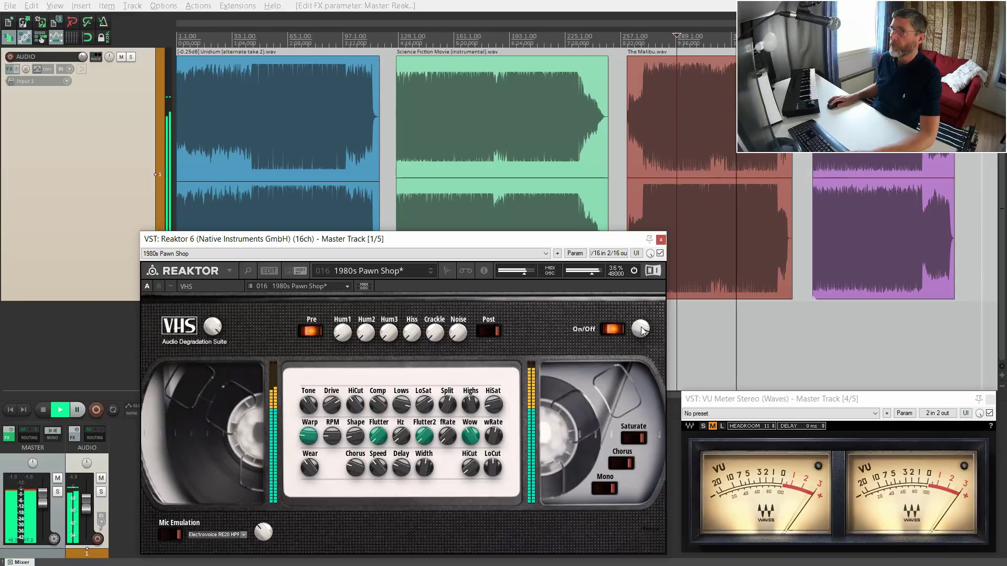
left_click(622, 464)
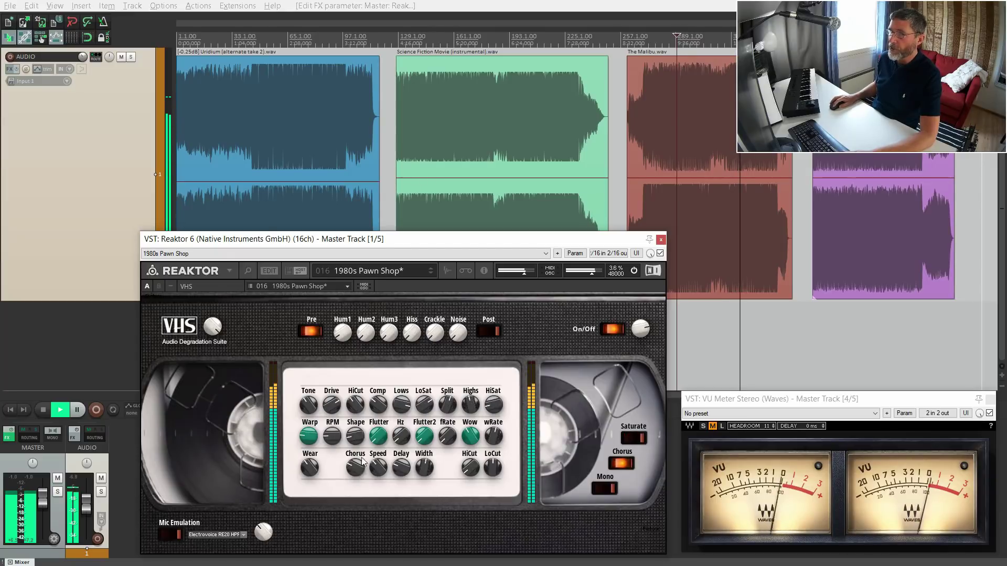
left_click(622, 464)
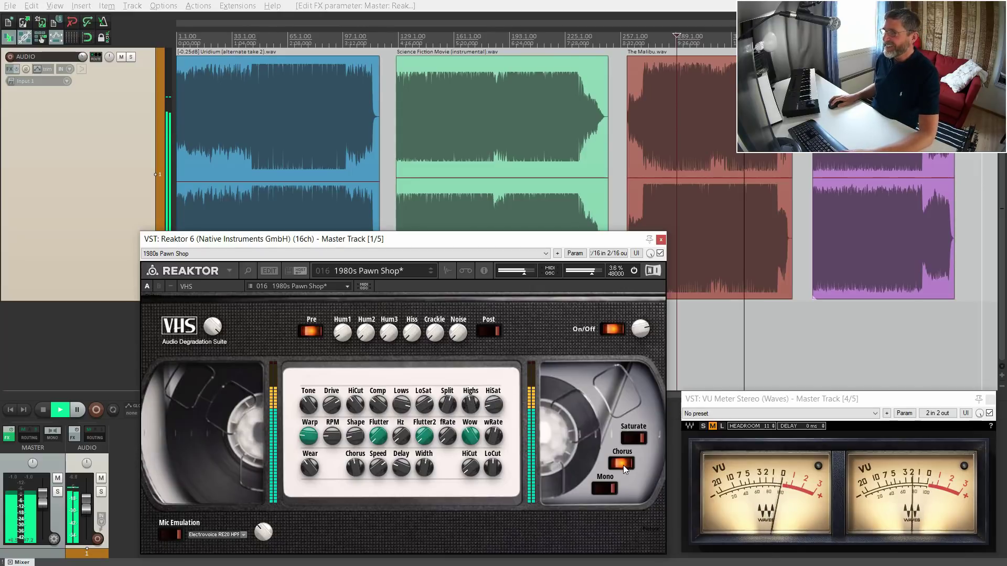
left_click(605, 489)
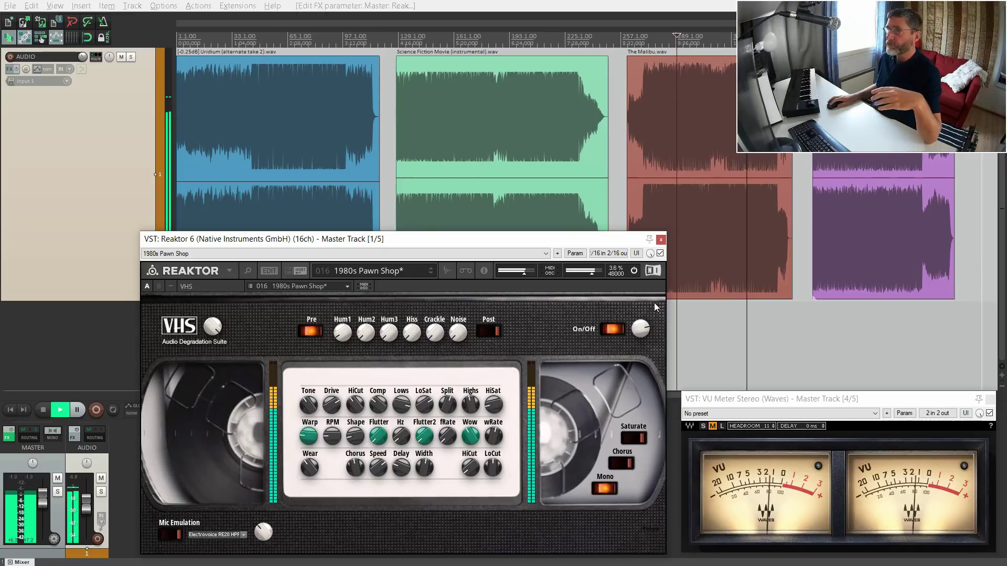
key("space")
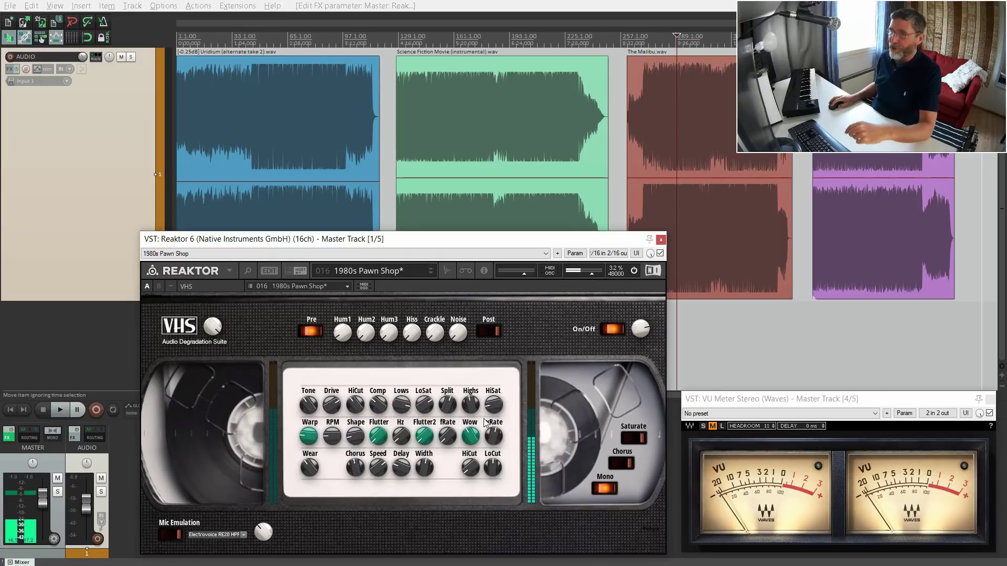
- Load VHS preset 017 'B-movie ur uncle starred in that one time' from a later song position
left_click_drag(491, 242, 495, 241)
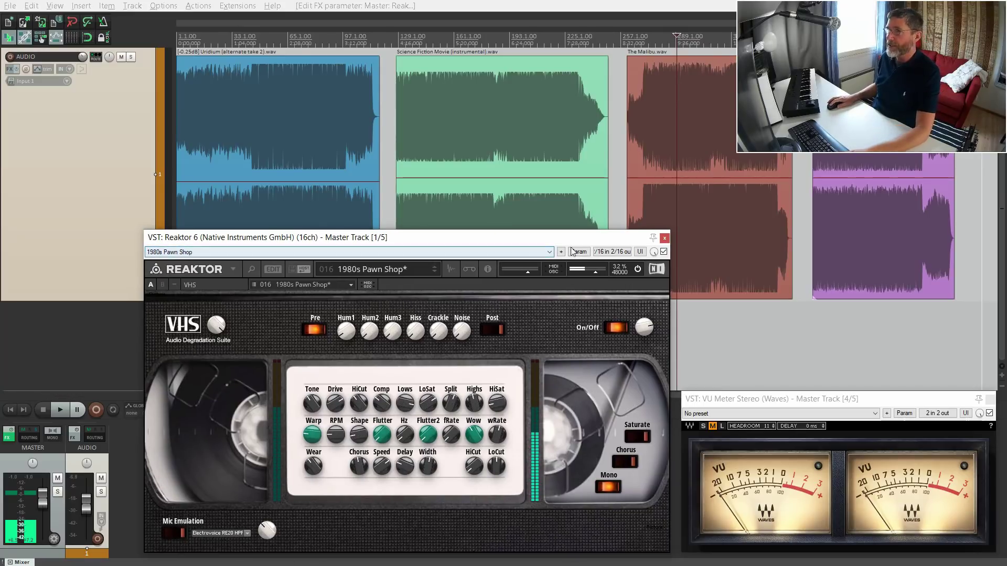
left_click(753, 41)
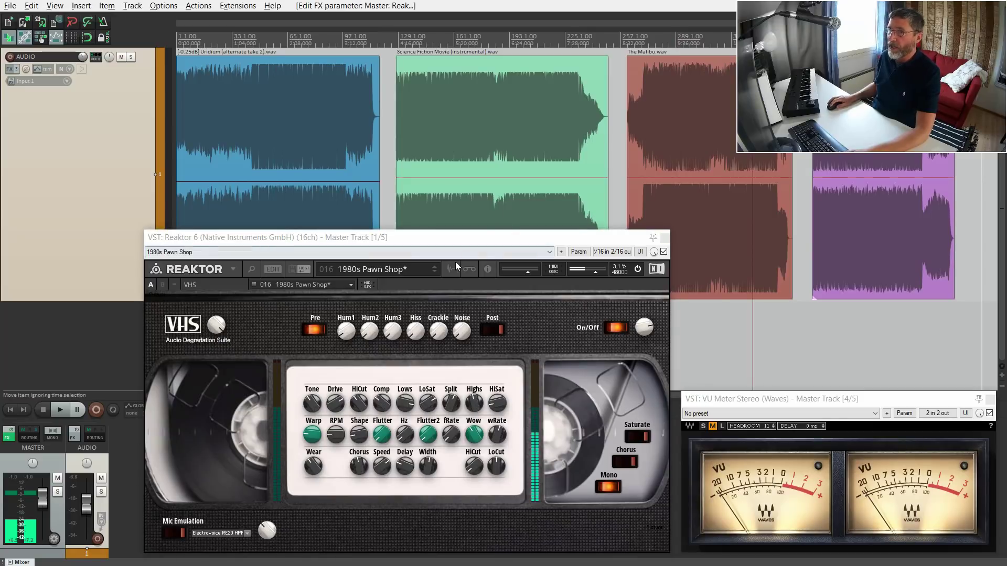
left_click(434, 271)
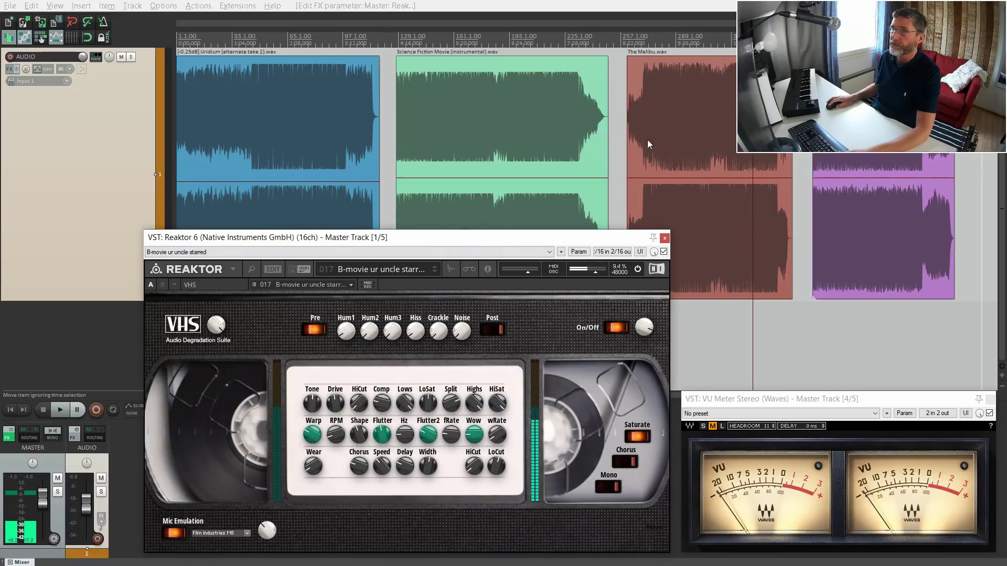
- Audition preset 017 further along the song, then bring up the VHS preset list
left_click(827, 41)
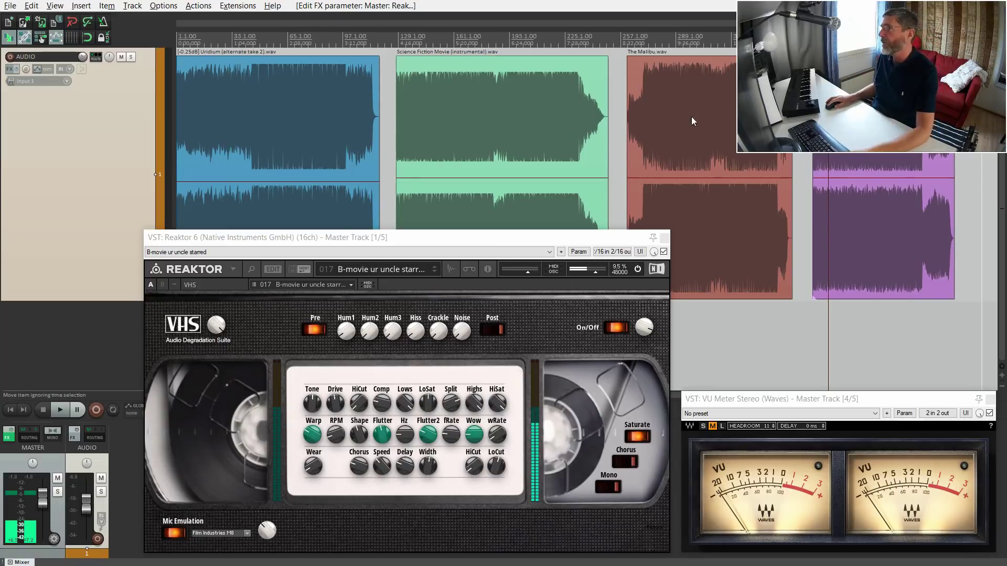
key("space")
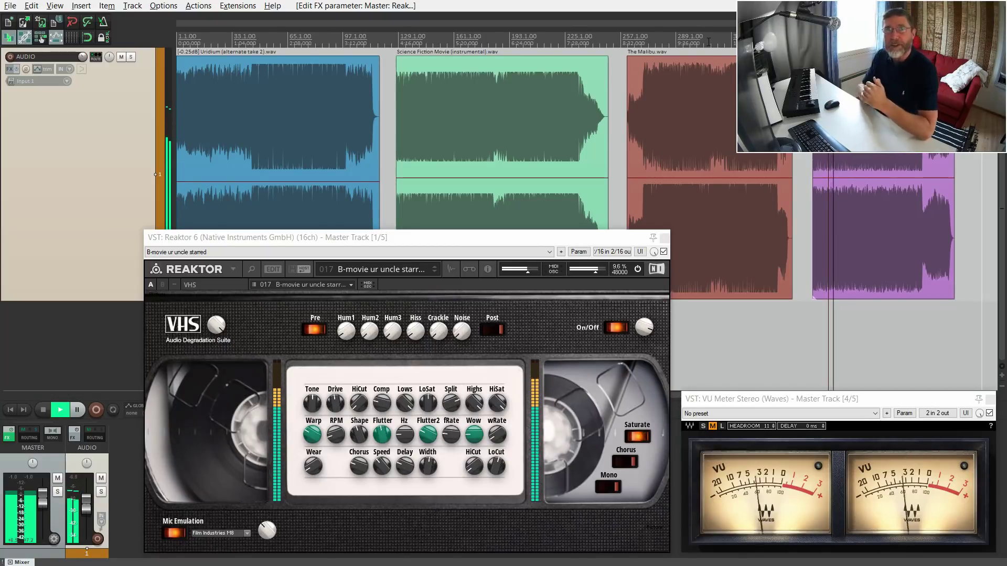
key("space")
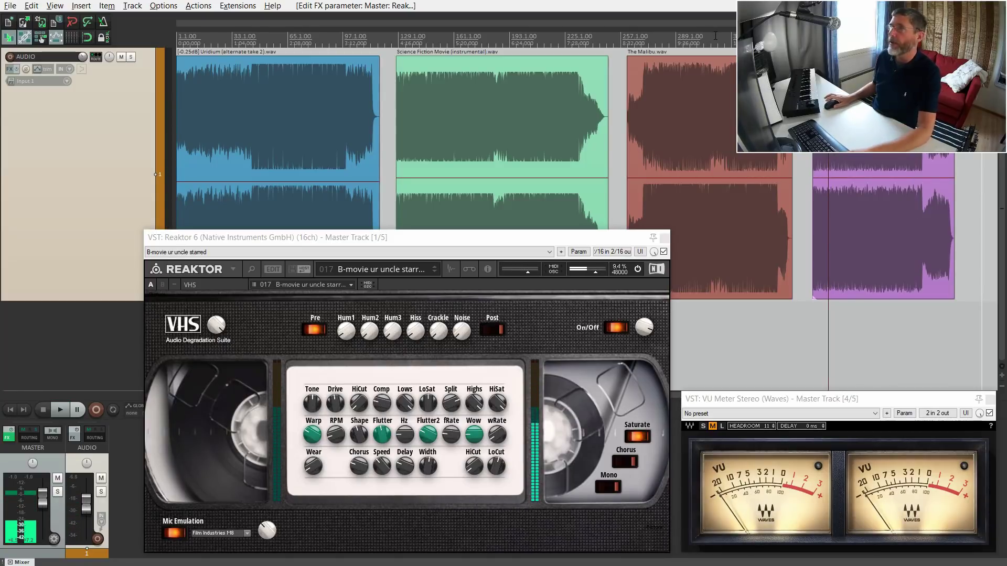
key("space")
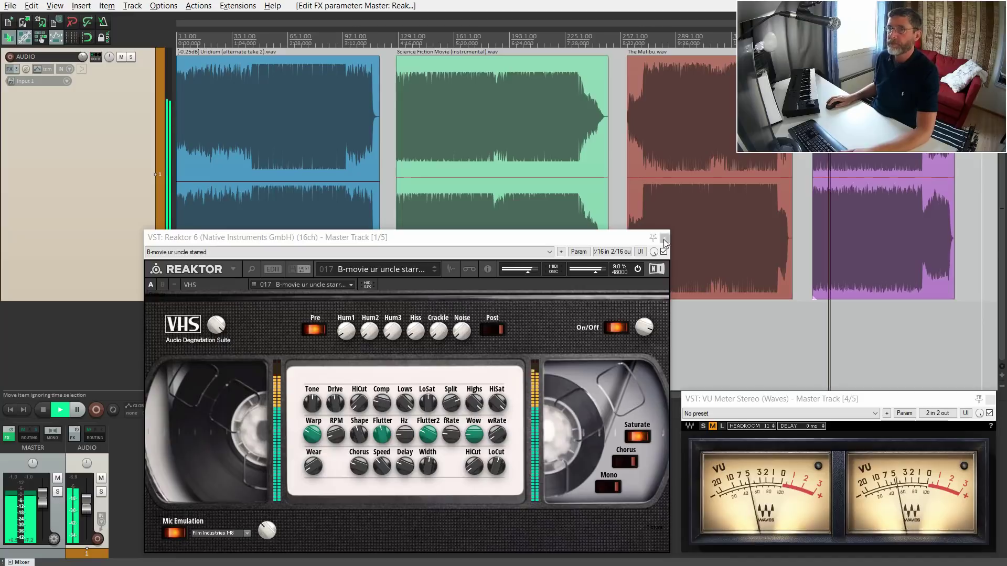
left_click(405, 272)
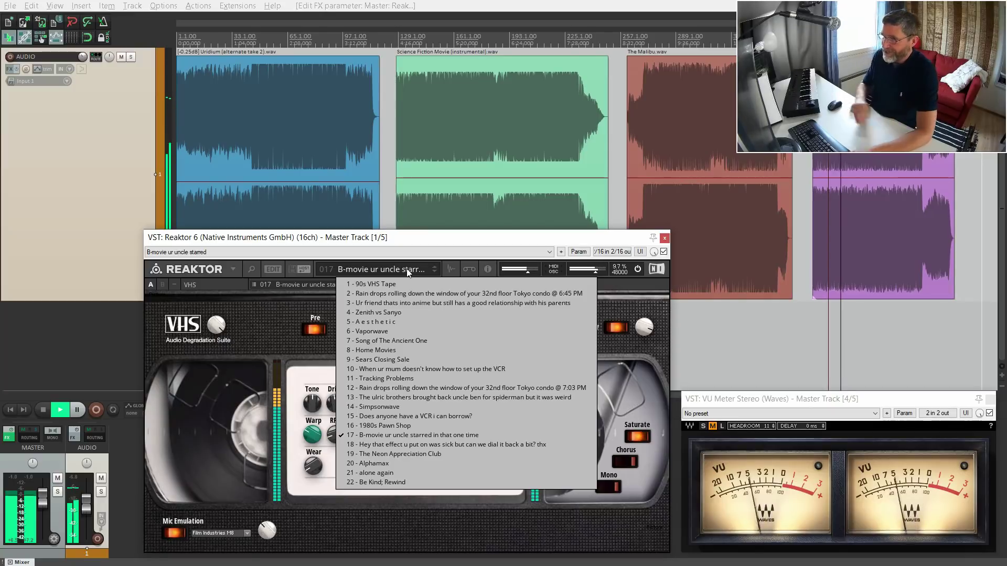
- Step through VHS presets 018, 019 The Neon Appreciation, 020 Alphamax, 021 alone again to 022 Be Kind; Rewind
left_click(403, 268)
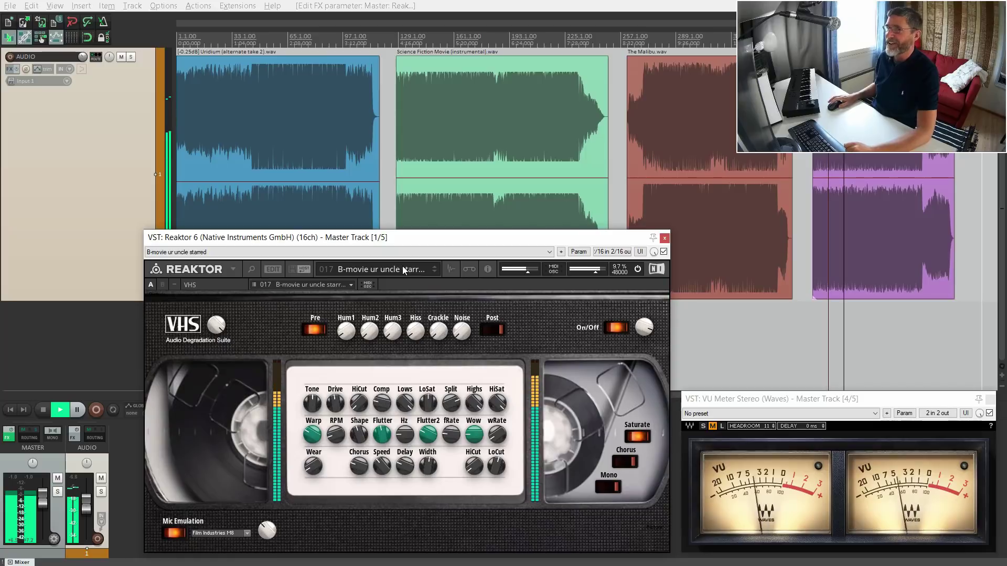
left_click(434, 271)
left_click(433, 271)
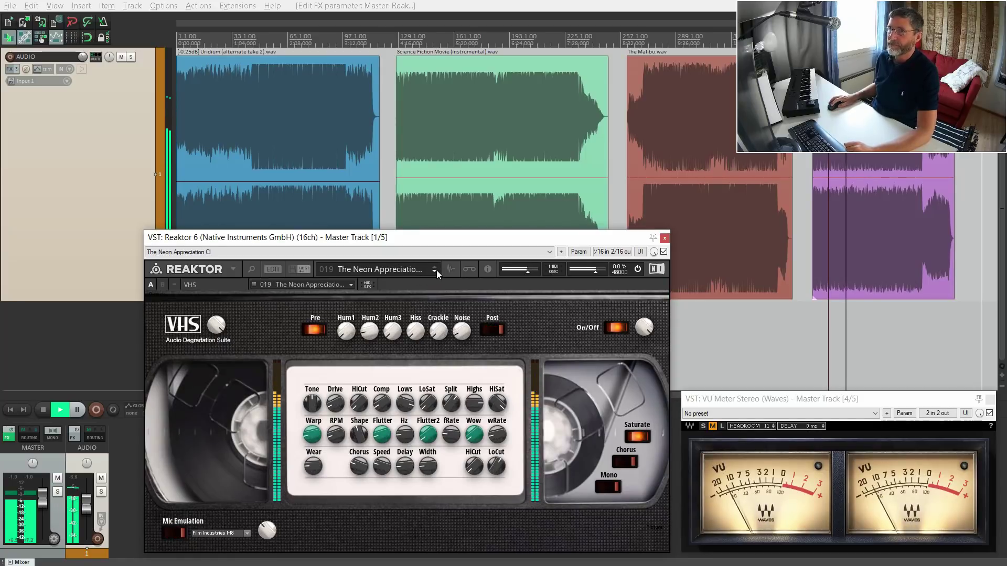
left_click(435, 271)
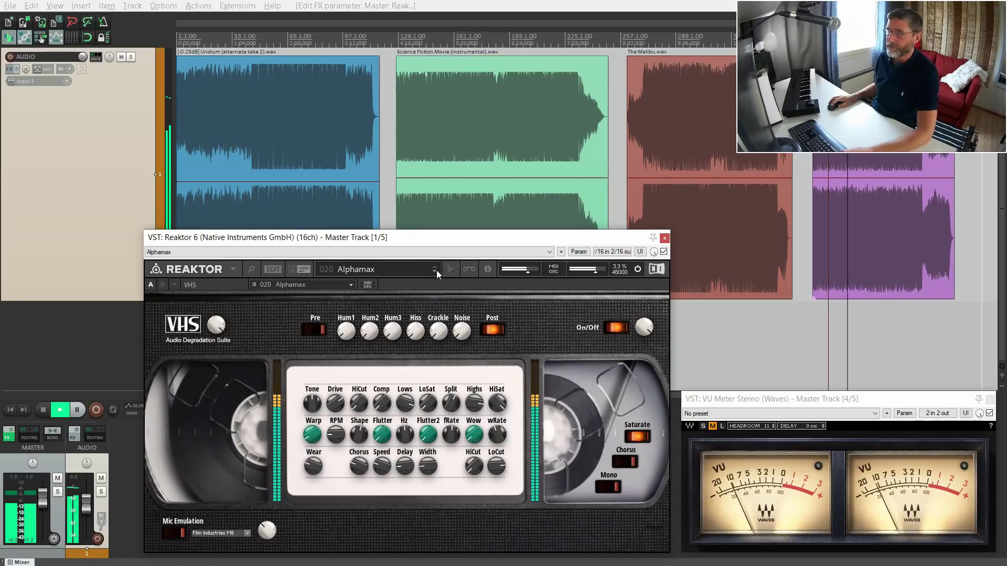
left_click(438, 272)
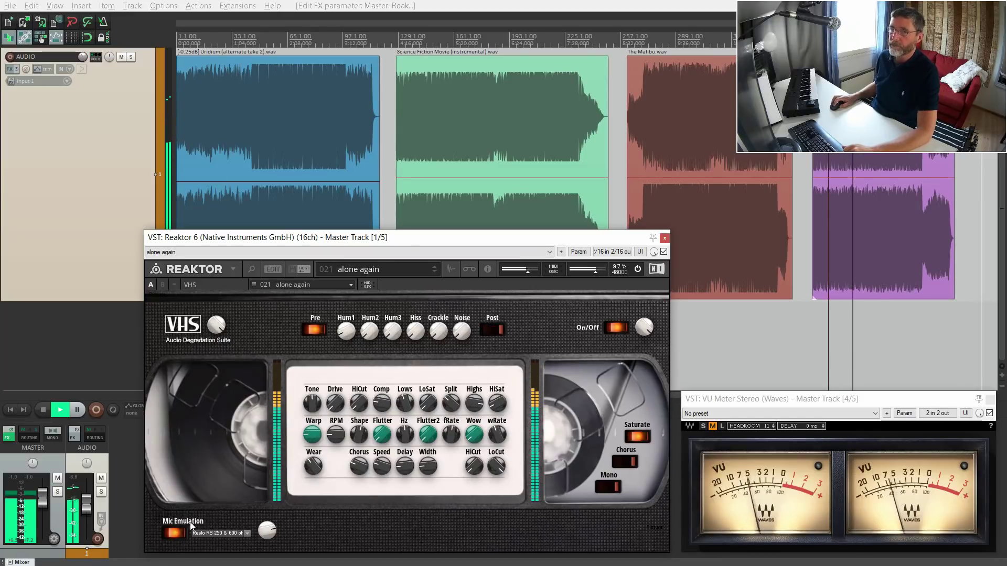
left_click(434, 272)
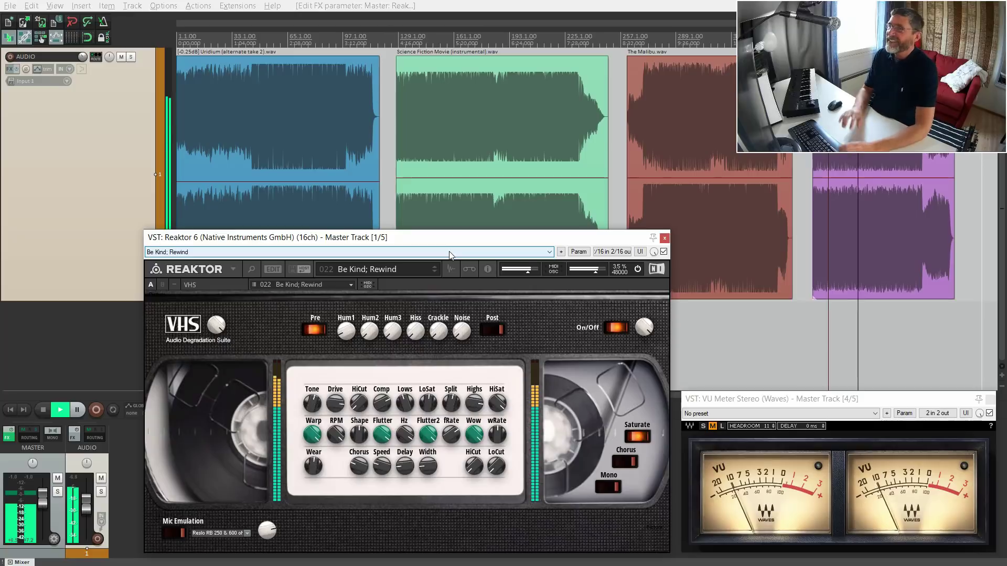
- Stop, replay and stop again to audition the 022 Be Kind; Rewind preset
key("space")
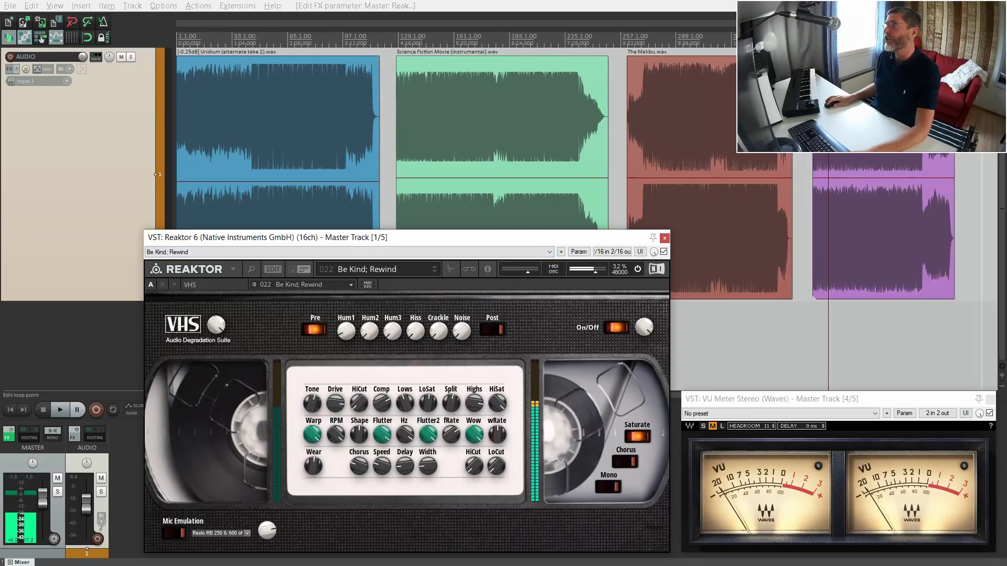
key("space")
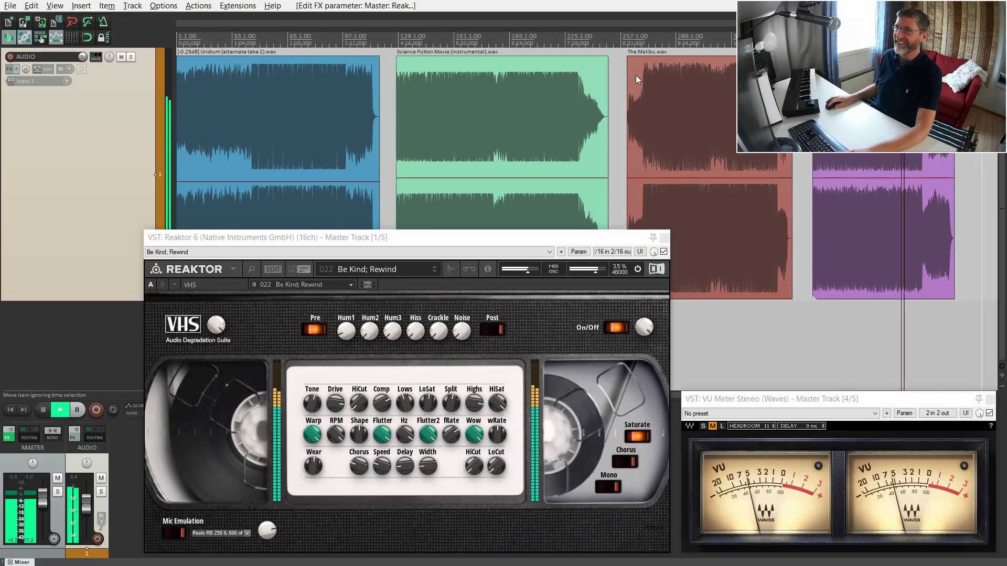
key("space")
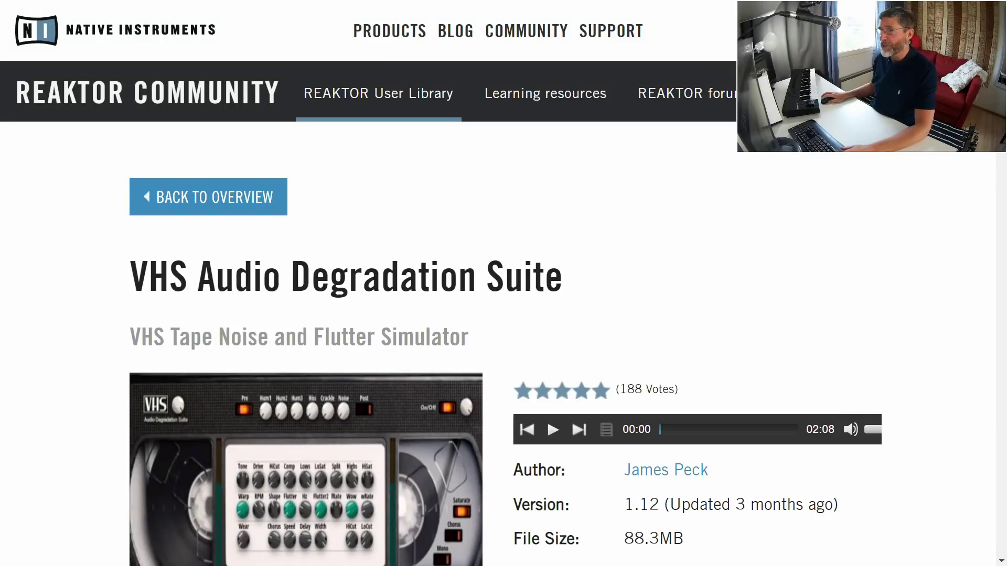
- Reset browser zoom and scroll past version 1.12, 88.3MB and Reaktor 6 requirement to the Description
key("ctrl+minus")
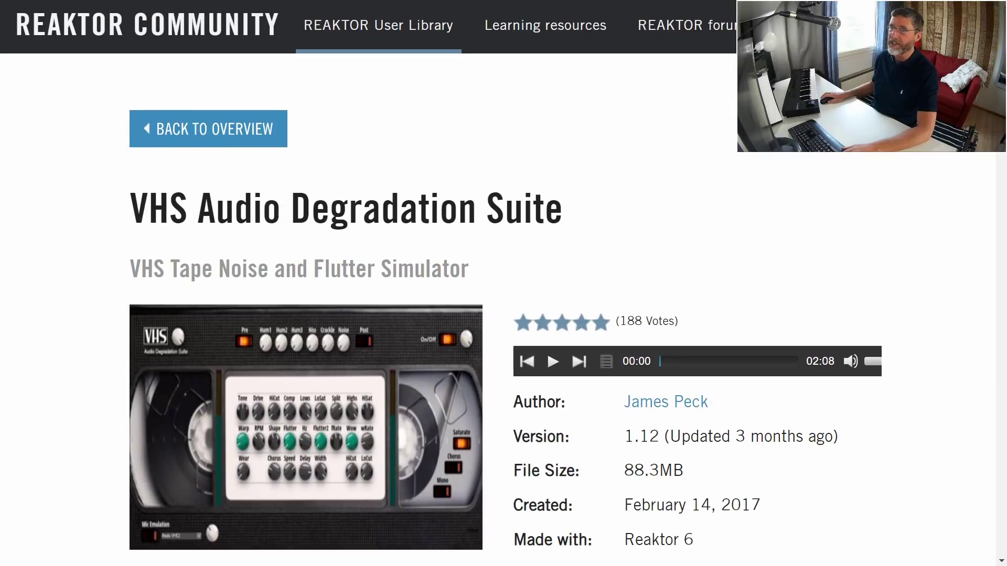
key("ctrl+0")
scroll(441, 284, "down", 3)
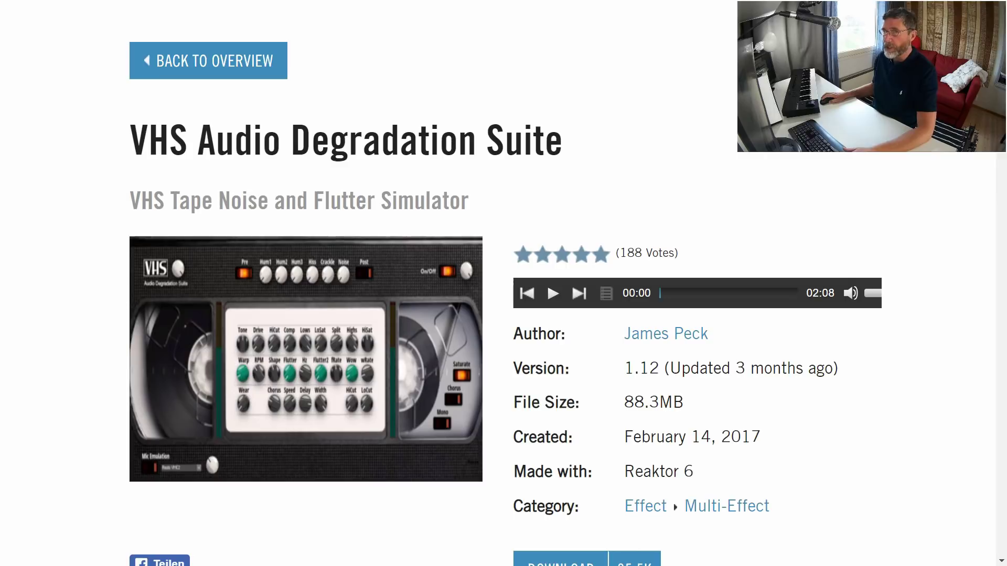
scroll(305, 359, "down", 1)
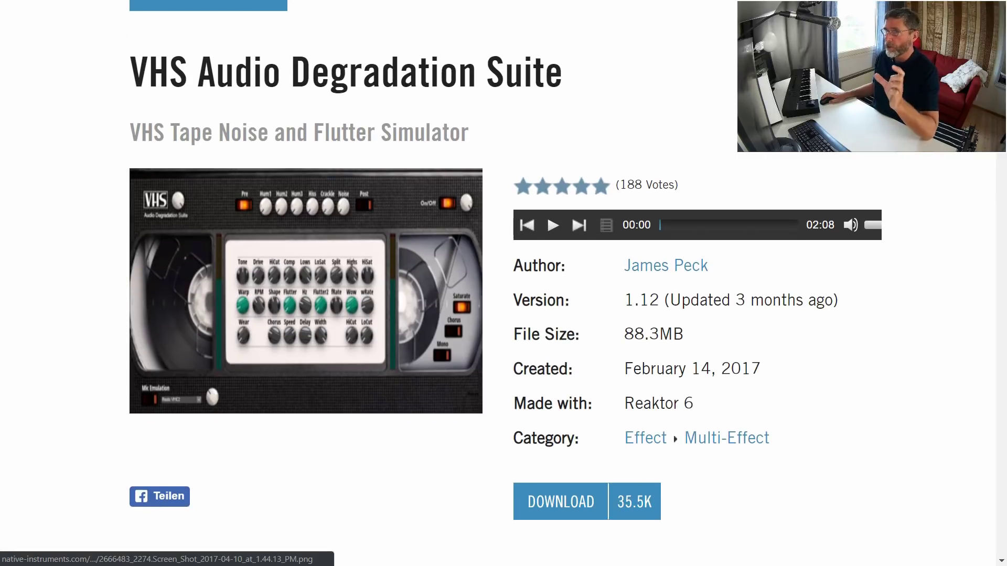
scroll(305, 291, "down", 1)
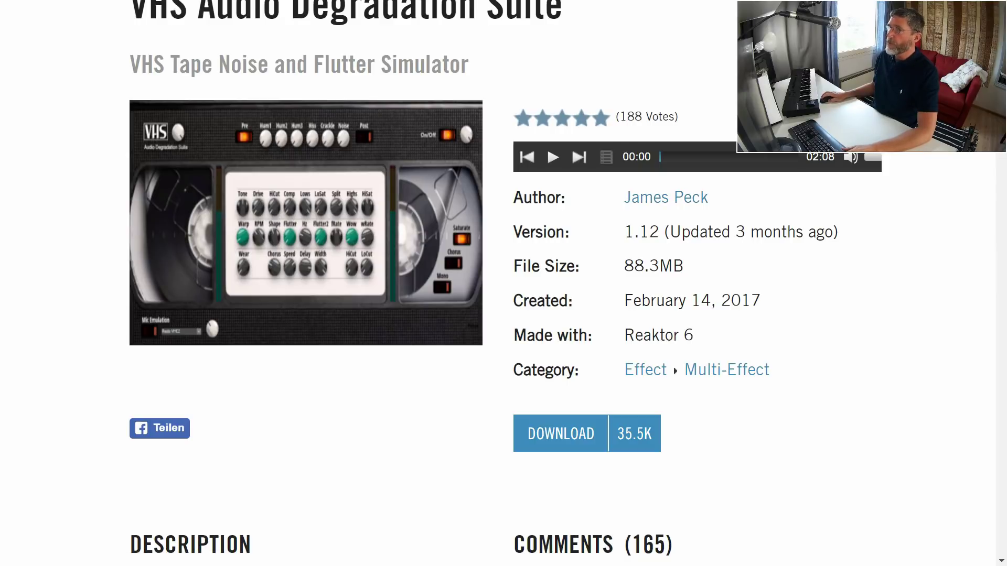
scroll(506, 283, "down", 1)
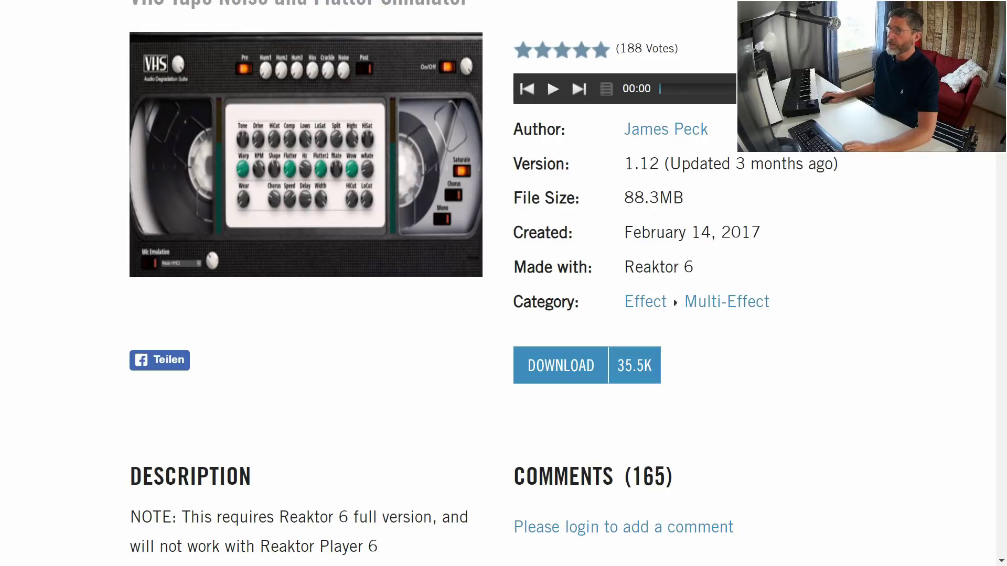
scroll(506, 283, "down", 1)
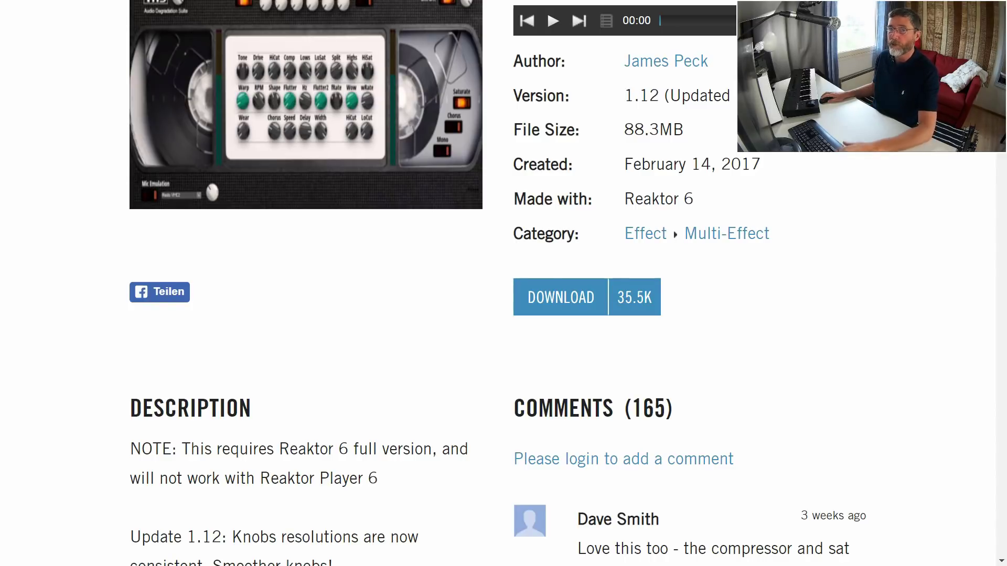
- Scroll through the VHS suite's Description, Comments and Changelog, noting Reaktor 6.0.4 and 35.5K downloads
scroll(505, 283, "down", 4)
scroll(505, 284, "down", 2)
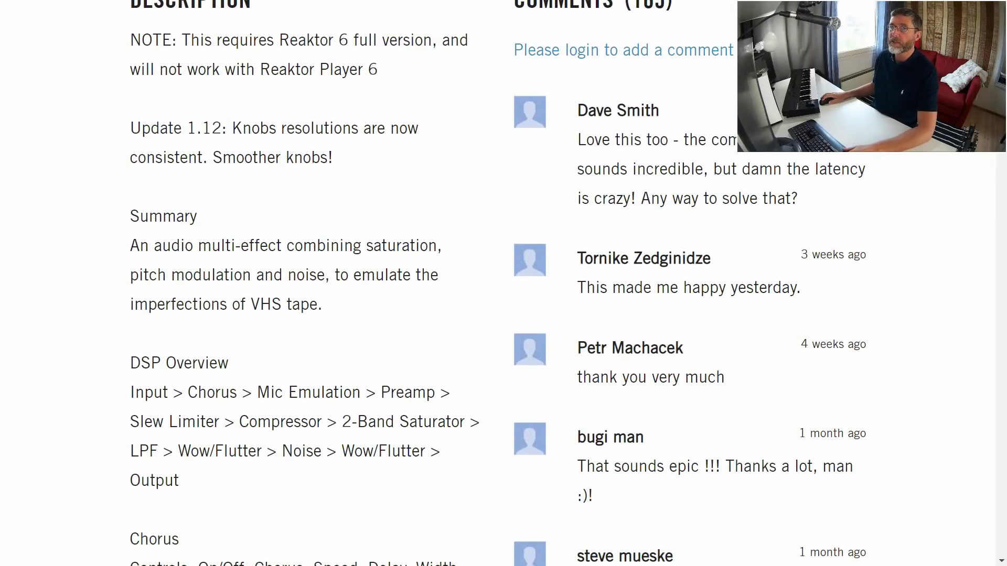
scroll(505, 283, "down", 1)
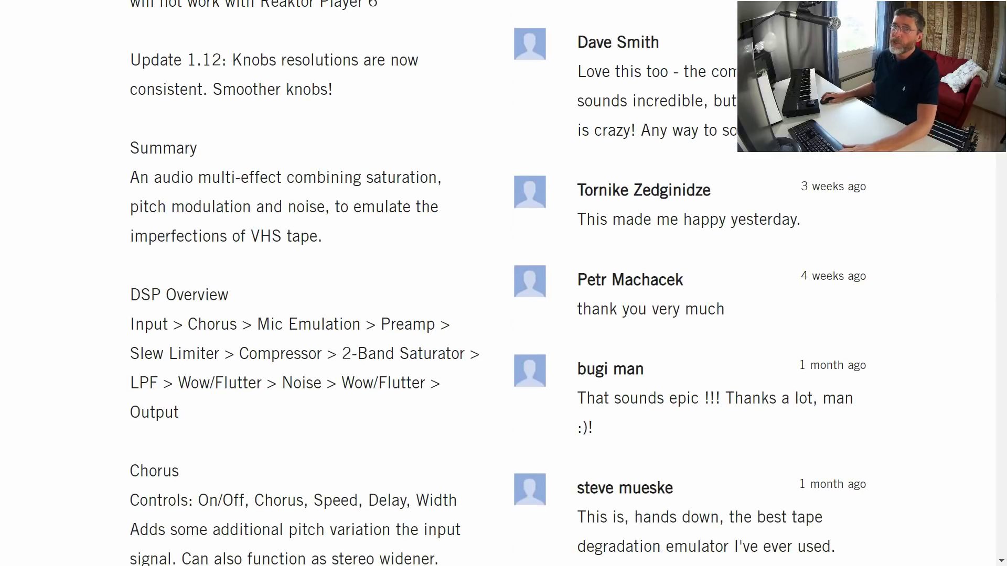
scroll(506, 283, "down", 3)
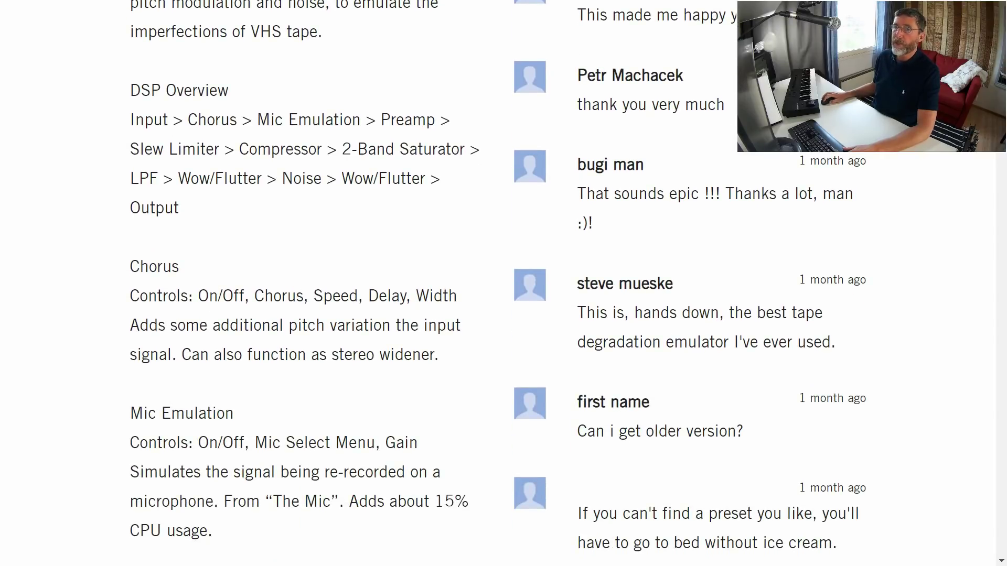
scroll(504, 284, "down", 1)
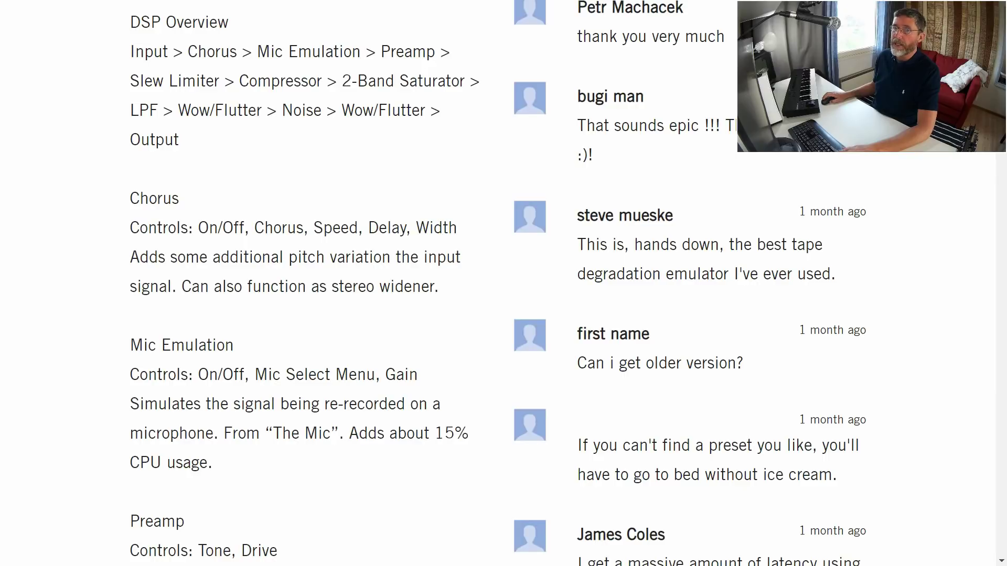
scroll(503, 283, "down", 3)
scroll(503, 283, "down", 1)
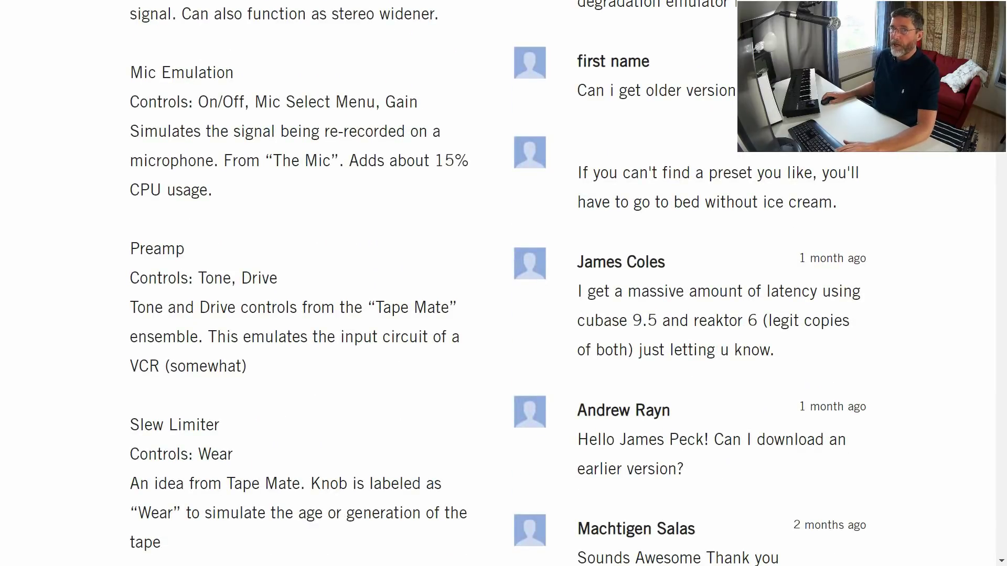
scroll(504, 283, "down", 2)
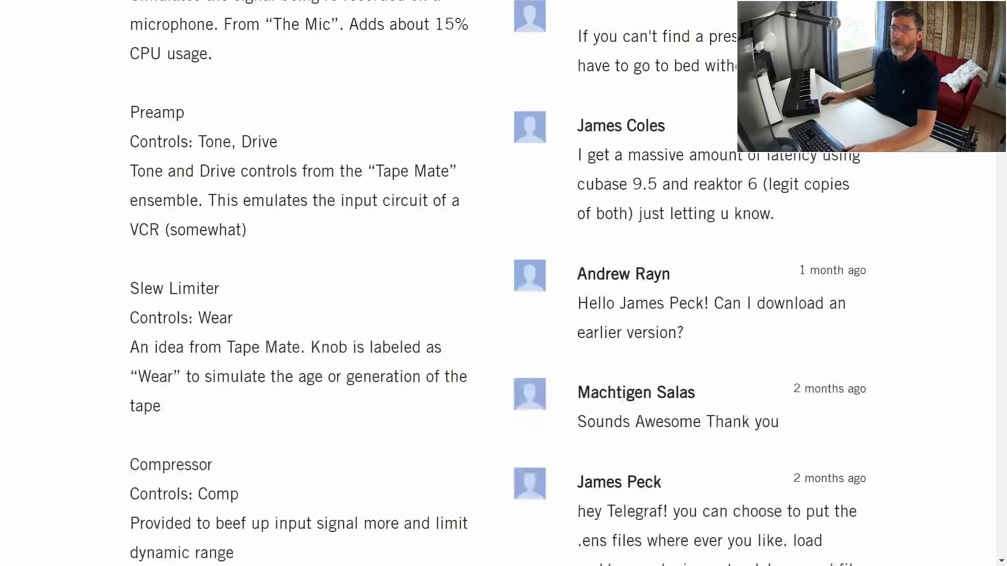
scroll(503, 284, "down", 2)
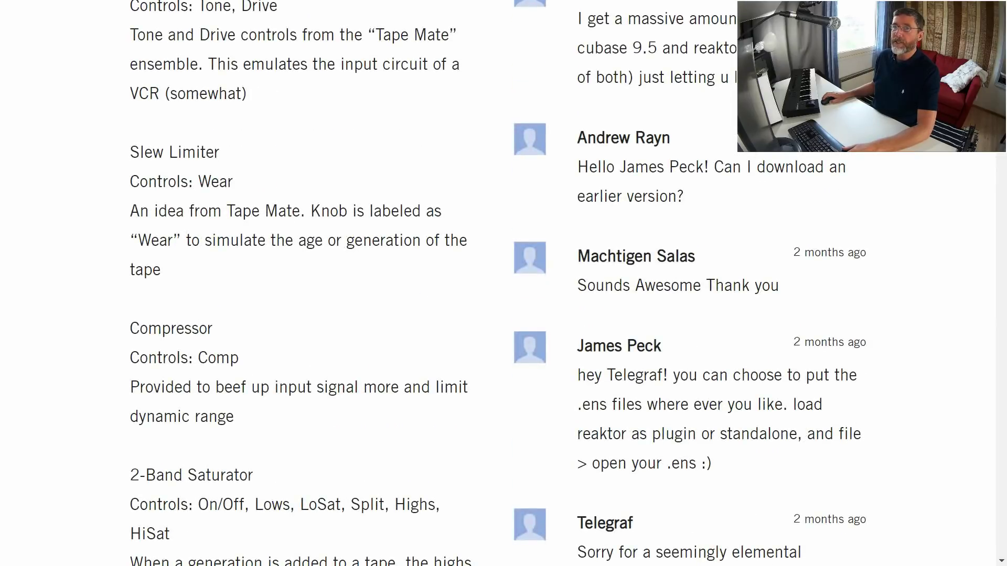
scroll(504, 283, "down", 1)
scroll(503, 284, "down", 4)
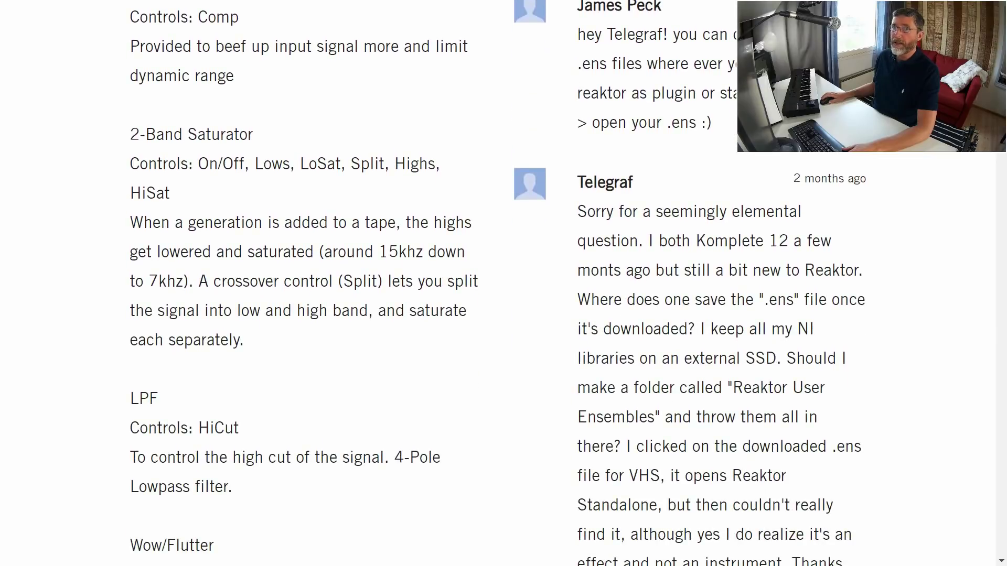
scroll(503, 283, "down", 4)
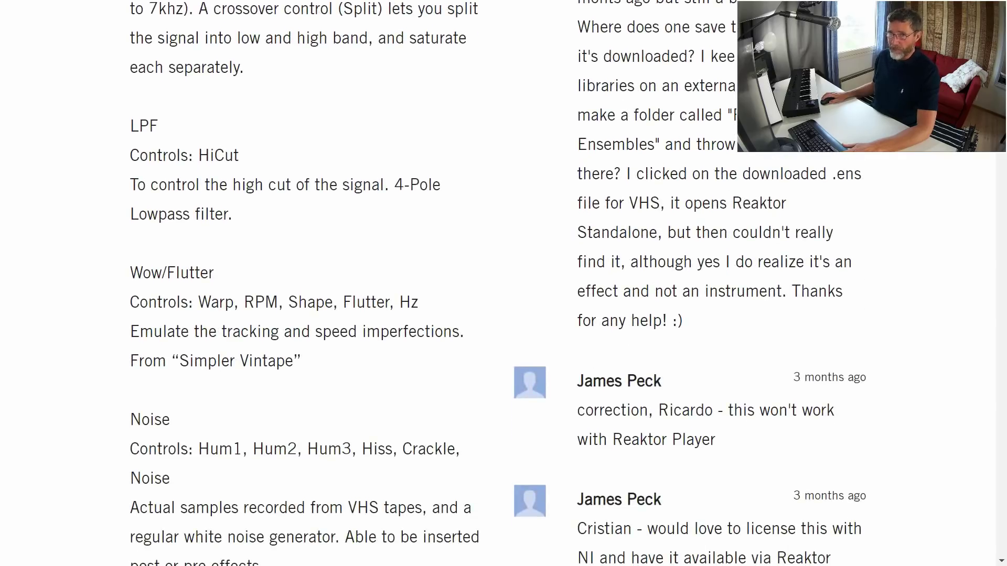
scroll(503, 283, "down", 2)
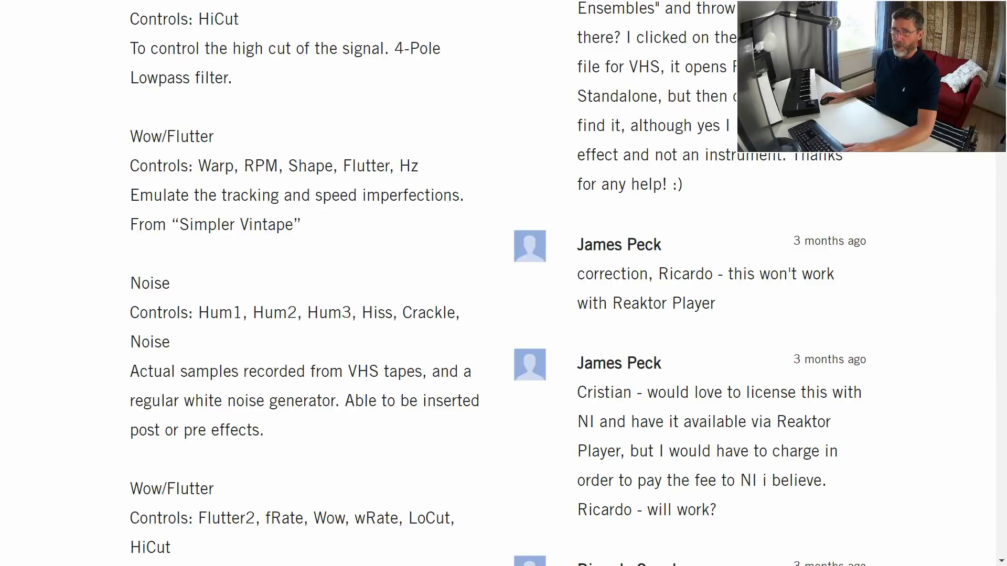
scroll(504, 283, "down", 1)
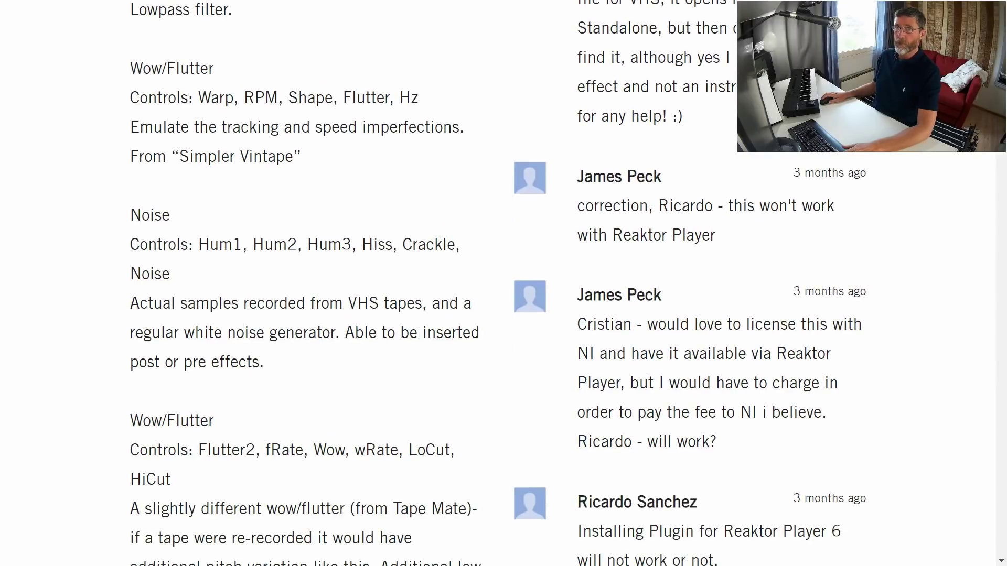
scroll(503, 283, "down", 1)
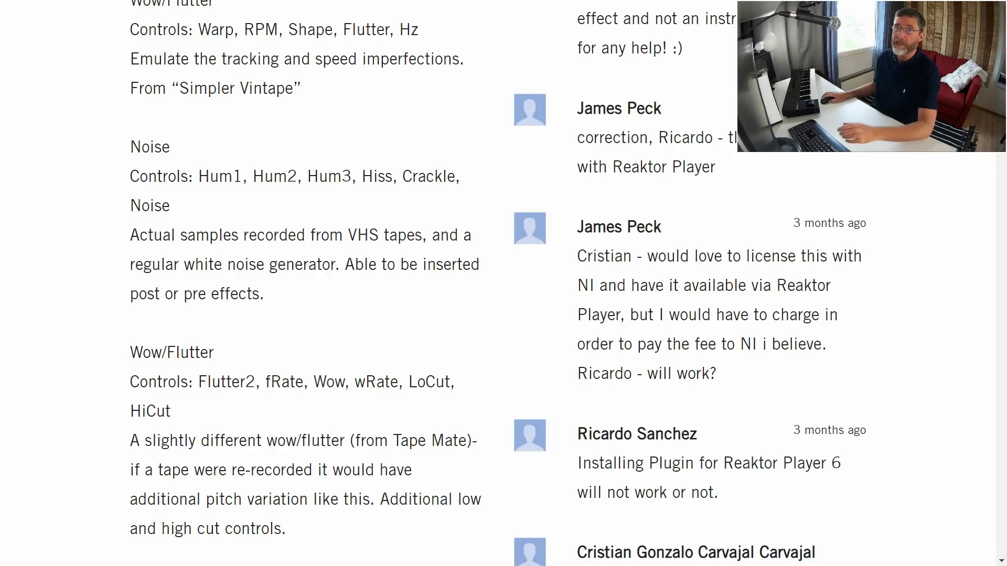
scroll(503, 283, "down", 7)
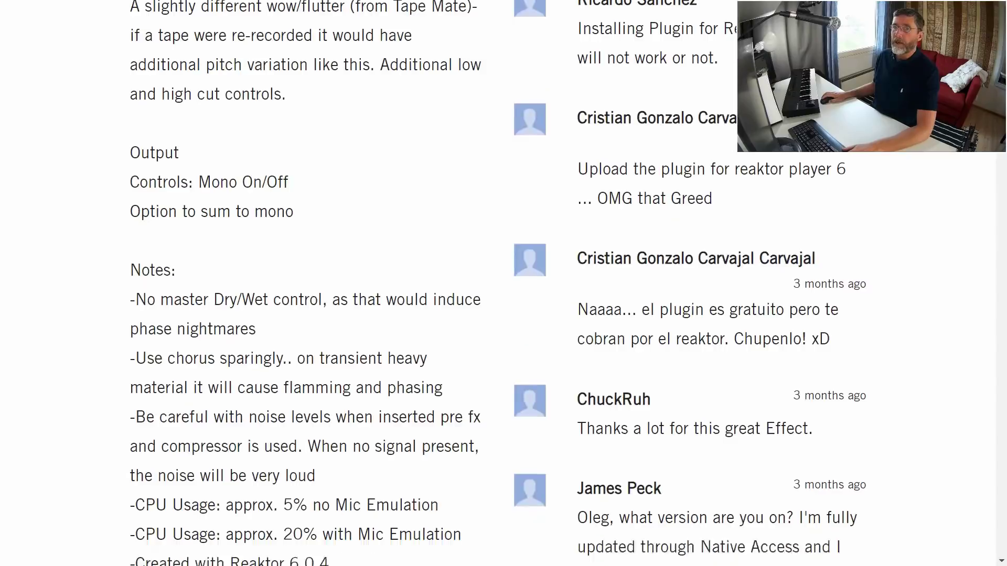
scroll(504, 283, "down", 3)
scroll(503, 283, "down", 2)
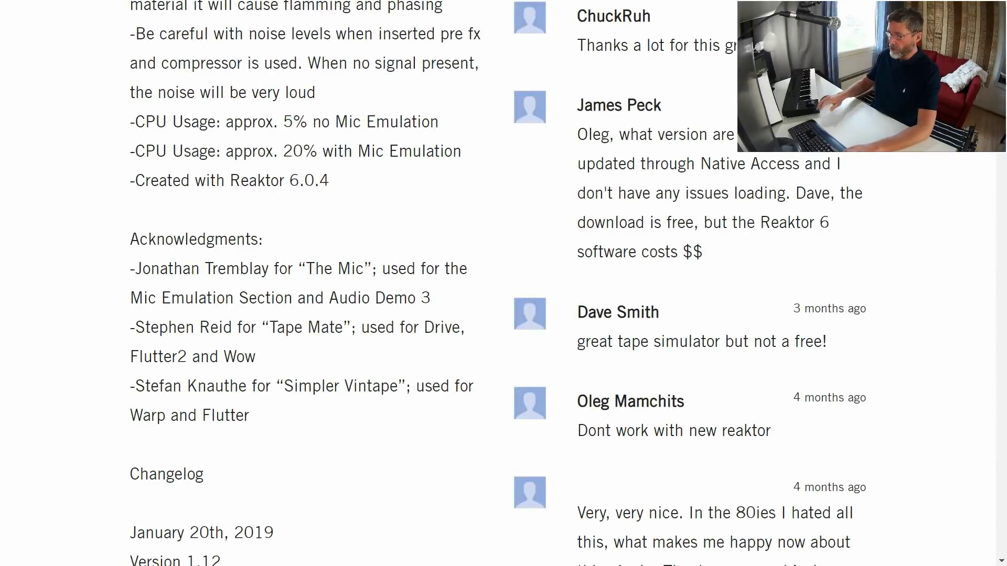
scroll(306, 451, "up", 20)
scroll(305, 451, "down", 1)
scroll(305, 451, "down", 3)
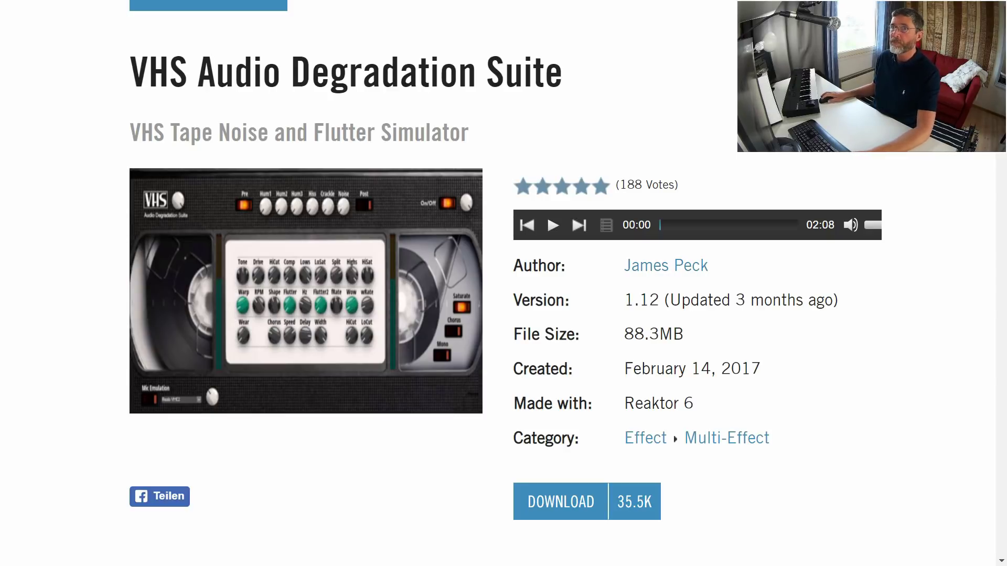
- Switch from the browser back to the REAPER project window
key("alt+Tab")
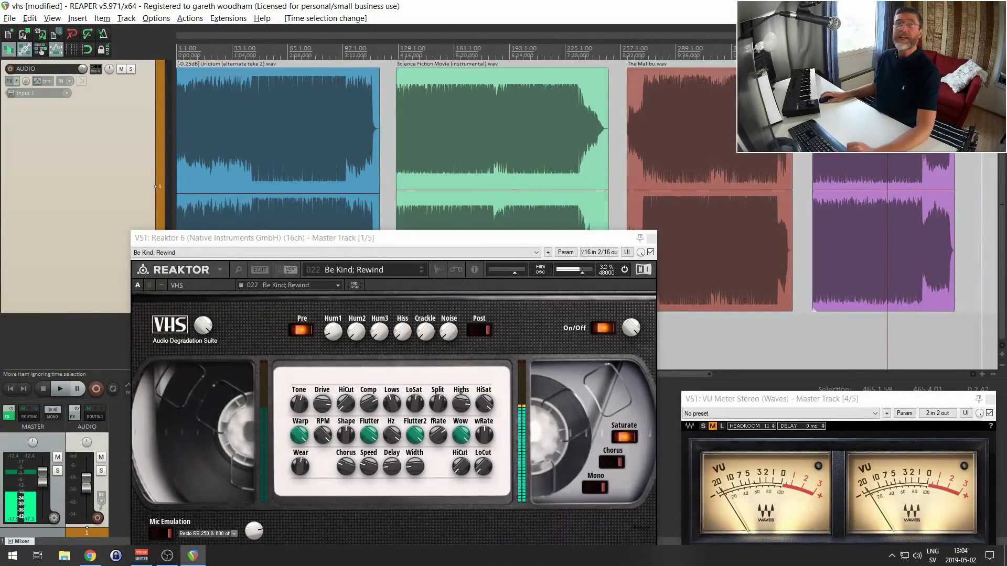